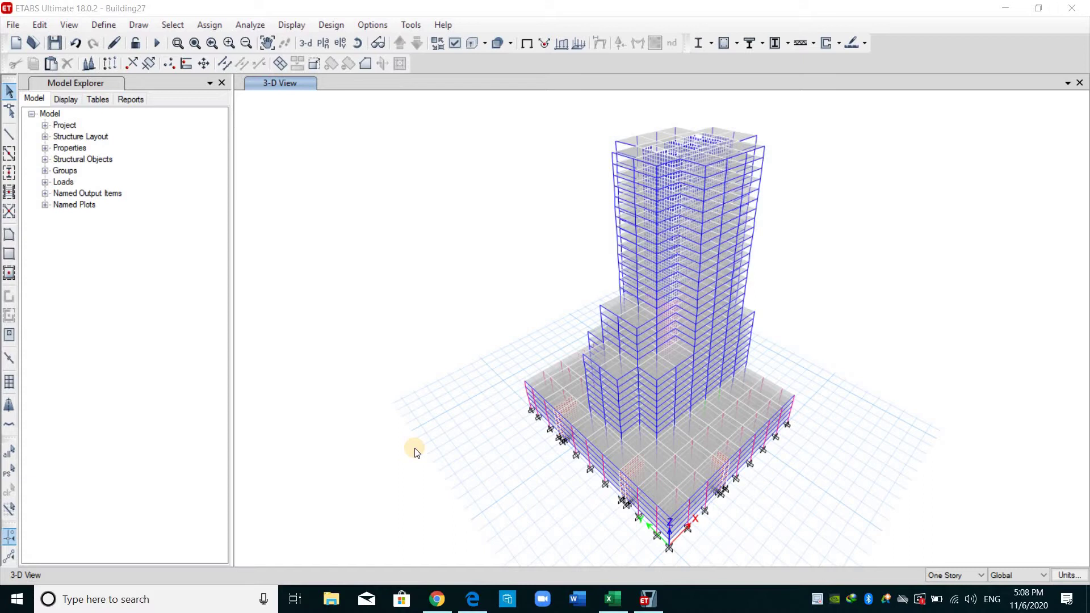
Switch to the ACI 318M-19 PDF in Edge and examine the member moments of inertia in Table 6.6.3.1.1(a).
{"action": "left_click", "coordinate": [473, 598]}
{"action": "scroll", "coordinate": [568, 420], "scroll_direction": "down", "scroll_amount": 5}
{"action": "scroll", "coordinate": [550, 352], "scroll_direction": "up", "scroll_amount": 12}
{"action": "scroll", "coordinate": [538, 277], "scroll_direction": "down", "scroll_amount": 4}
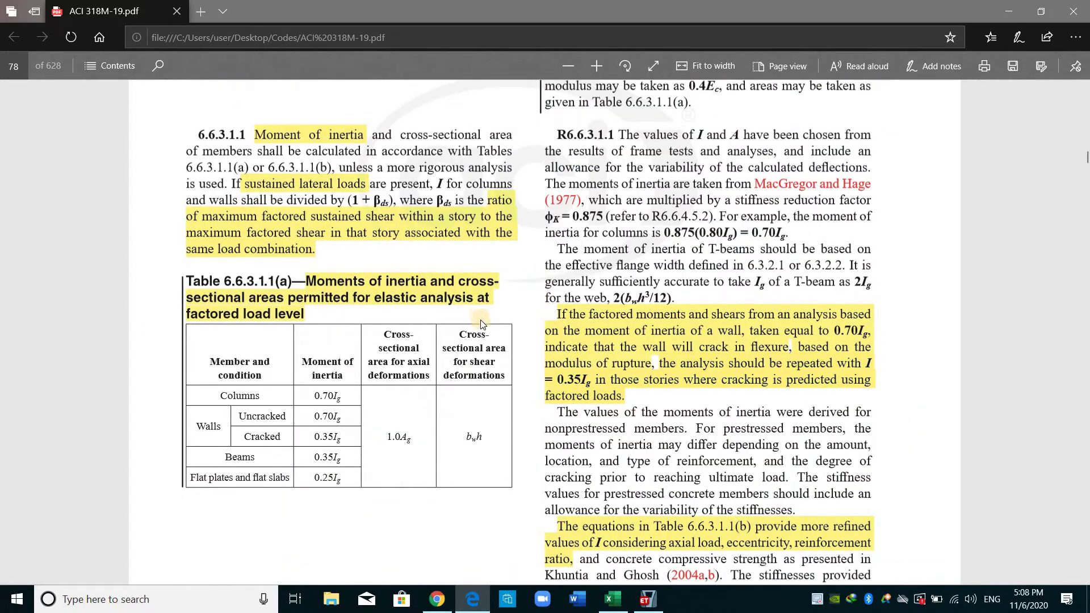
{"action": "scroll", "coordinate": [491, 336], "scroll_direction": "up", "scroll_amount": 3}
{"action": "scroll", "coordinate": [490, 336], "scroll_direction": "down", "scroll_amount": 3}
{"action": "scroll", "coordinate": [398, 295], "scroll_direction": "down", "scroll_amount": 1}
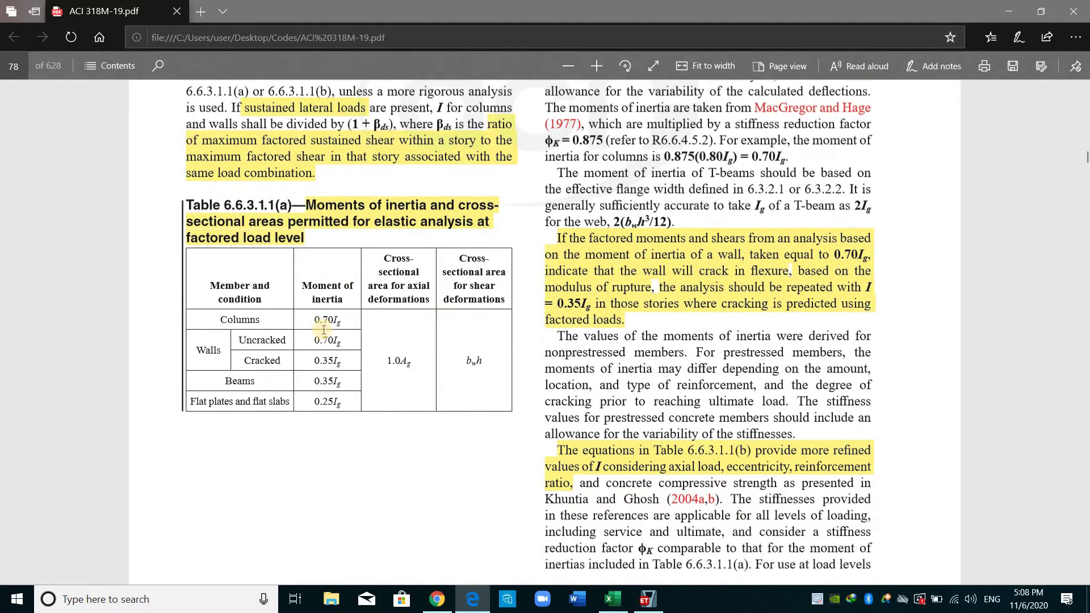
{"action": "left_click_drag", "start_coordinate": [260, 320], "coordinate": [341, 402]}
{"action": "left_click", "coordinate": [535, 339]}
{"action": "scroll", "coordinate": [535, 339], "scroll_direction": "up", "scroll_amount": 1}
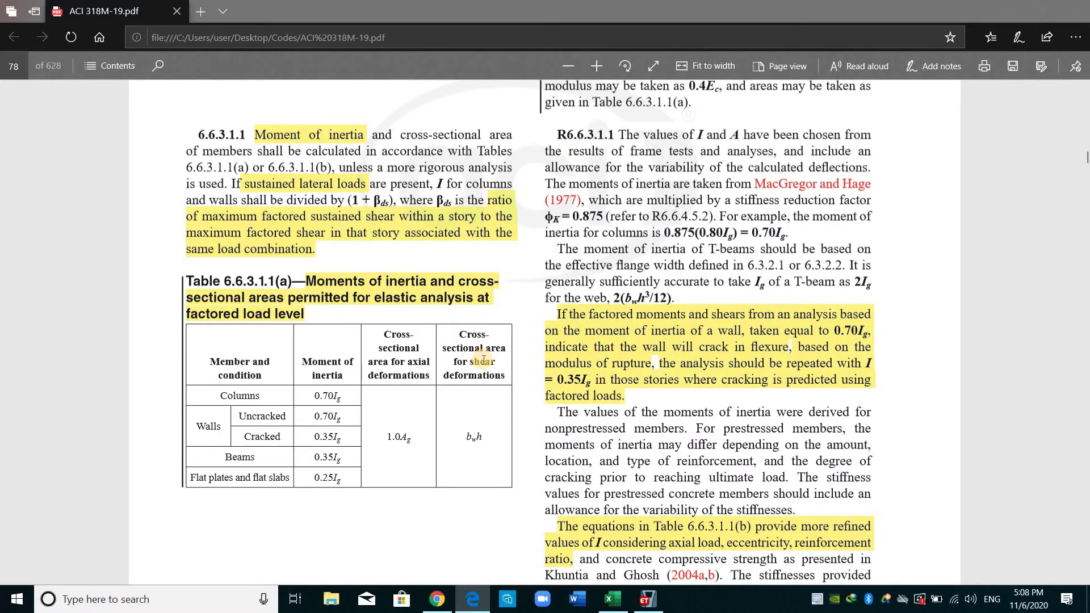
Read clause 6.6.3.1.2 on factored lateral load analysis and its commentary on reducing the modeled stiffness of concrete members.
{"action": "scroll", "coordinate": [483, 358], "scroll_direction": "down", "scroll_amount": 15}
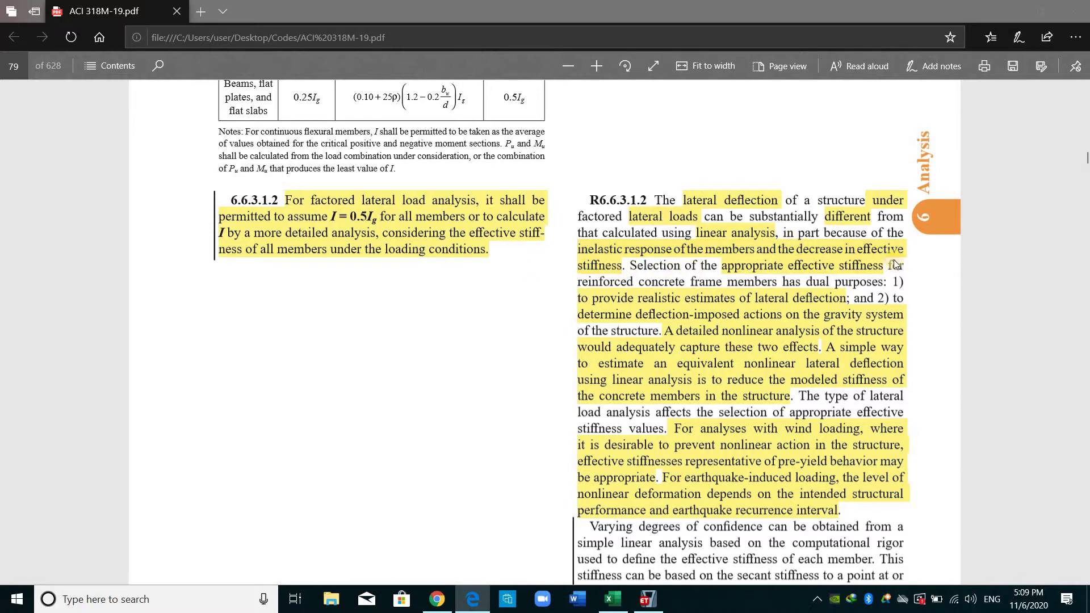
{"action": "scroll", "coordinate": [813, 273], "scroll_direction": "down", "scroll_amount": 2}
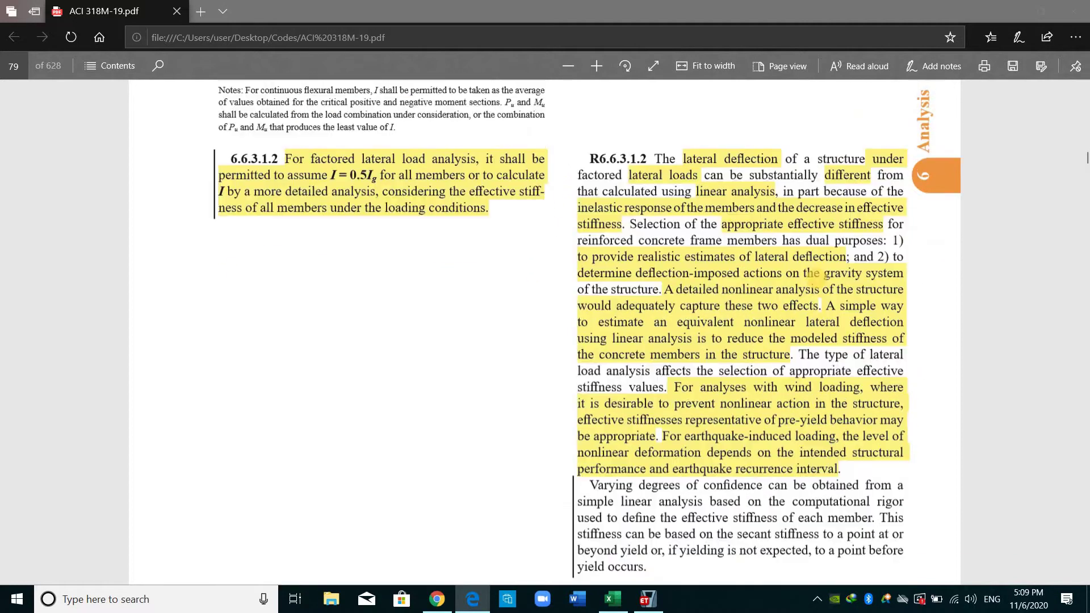
{"action": "scroll", "coordinate": [813, 273], "scroll_direction": "up", "scroll_amount": 1}
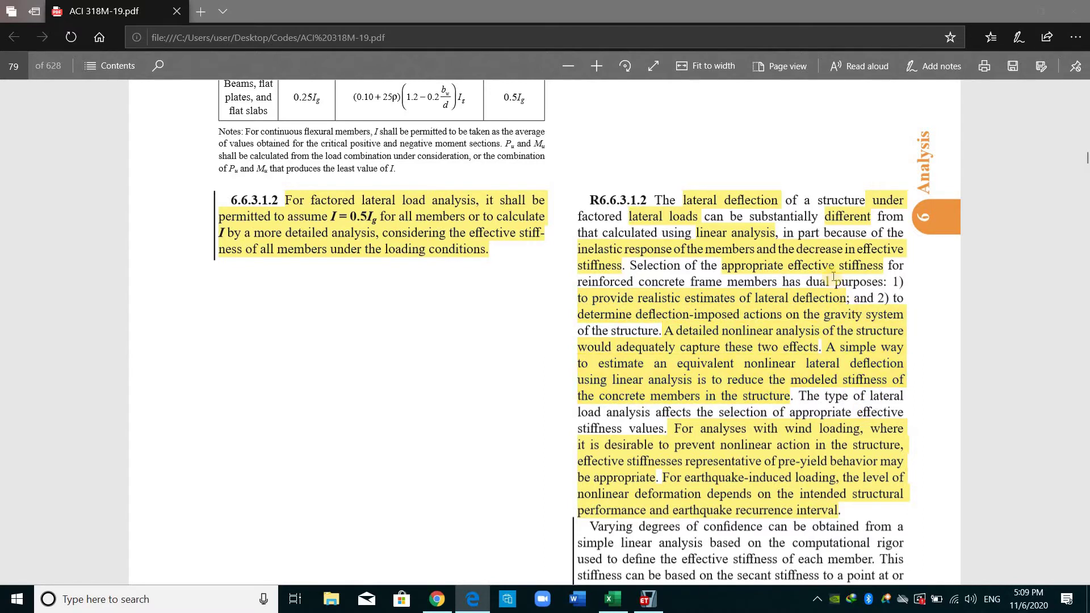
{"action": "scroll", "coordinate": [833, 277], "scroll_direction": "down", "scroll_amount": 1}
{"action": "left_click_drag", "start_coordinate": [826, 272], "coordinate": [794, 321]}
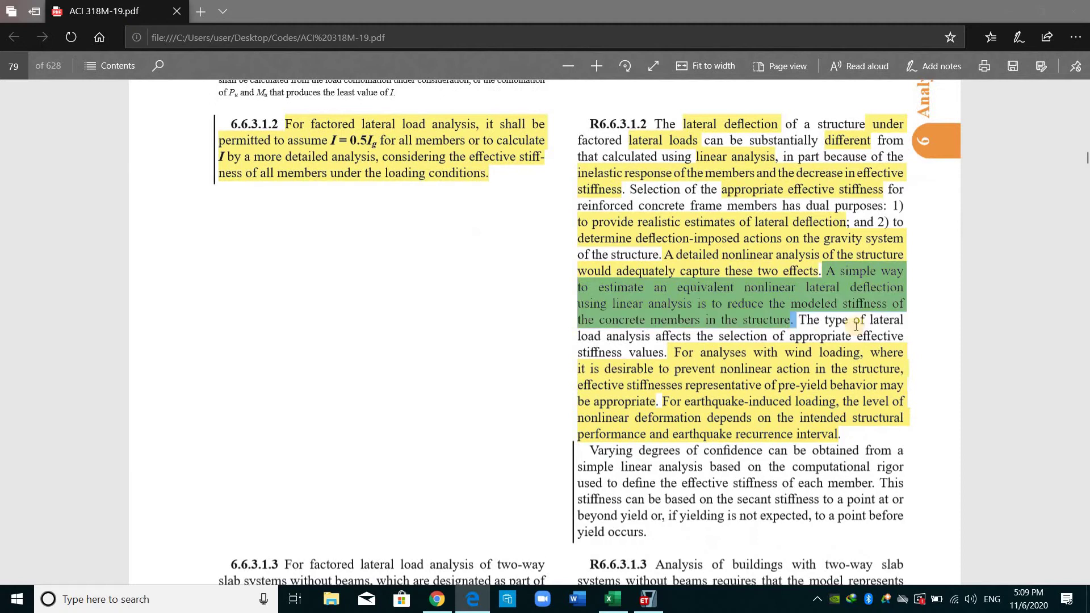
{"action": "left_click", "coordinate": [870, 271]}
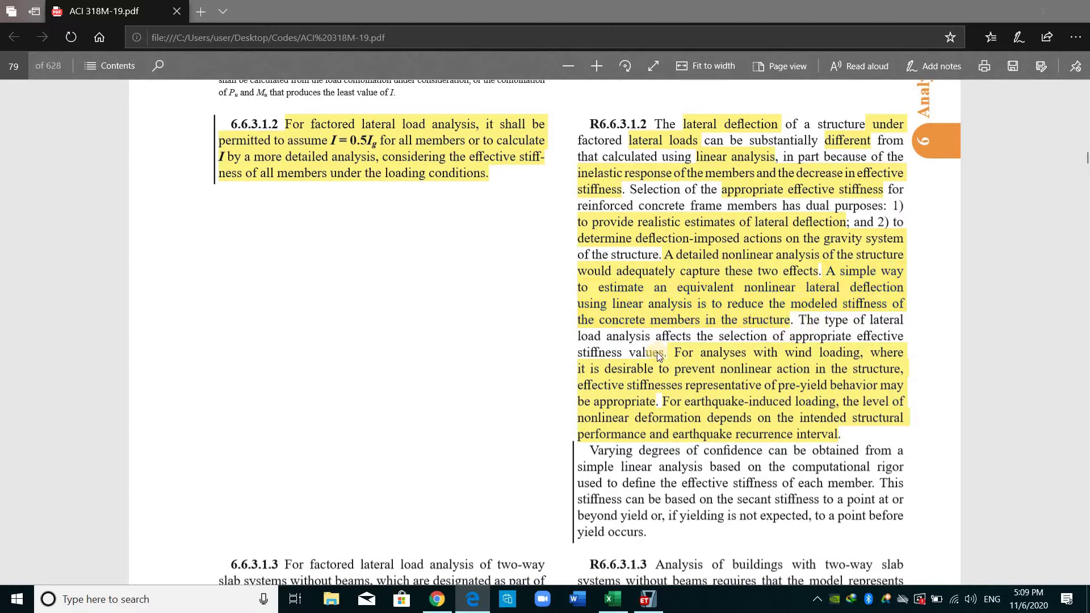
Compare Table 6.6.3.1.1(a), the alternative values in Table 6.6.3.1.1(b) and clause 6.6.3.1.2.
{"action": "scroll", "coordinate": [474, 288], "scroll_direction": "up", "scroll_amount": 4}
{"action": "scroll", "coordinate": [479, 288], "scroll_direction": "up", "scroll_amount": 3}
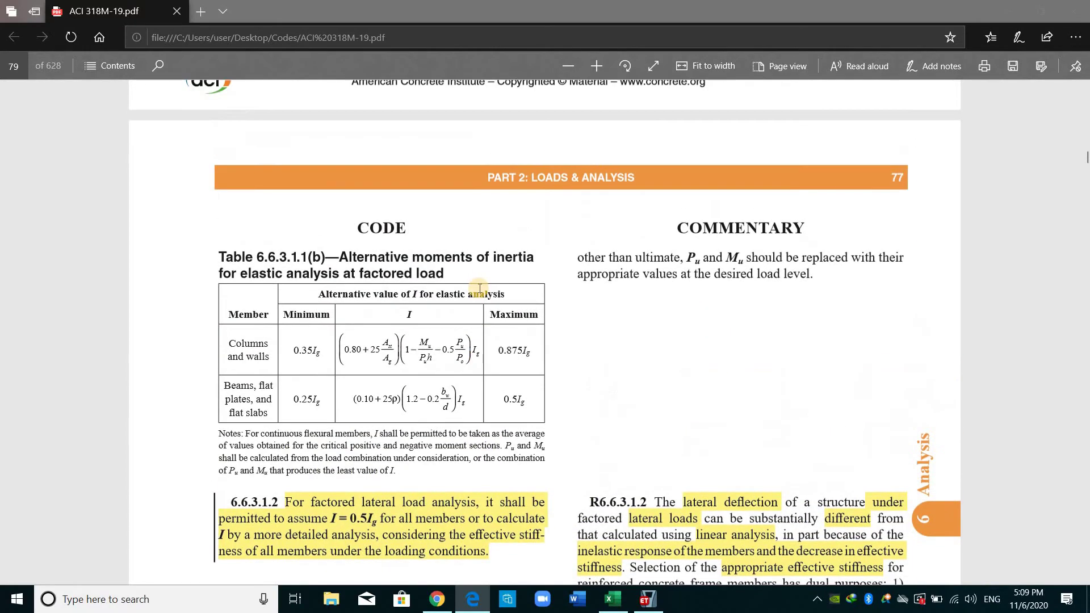
{"action": "scroll", "coordinate": [602, 239], "scroll_direction": "up", "scroll_amount": 12}
{"action": "scroll", "coordinate": [602, 239], "scroll_direction": "up", "scroll_amount": 1}
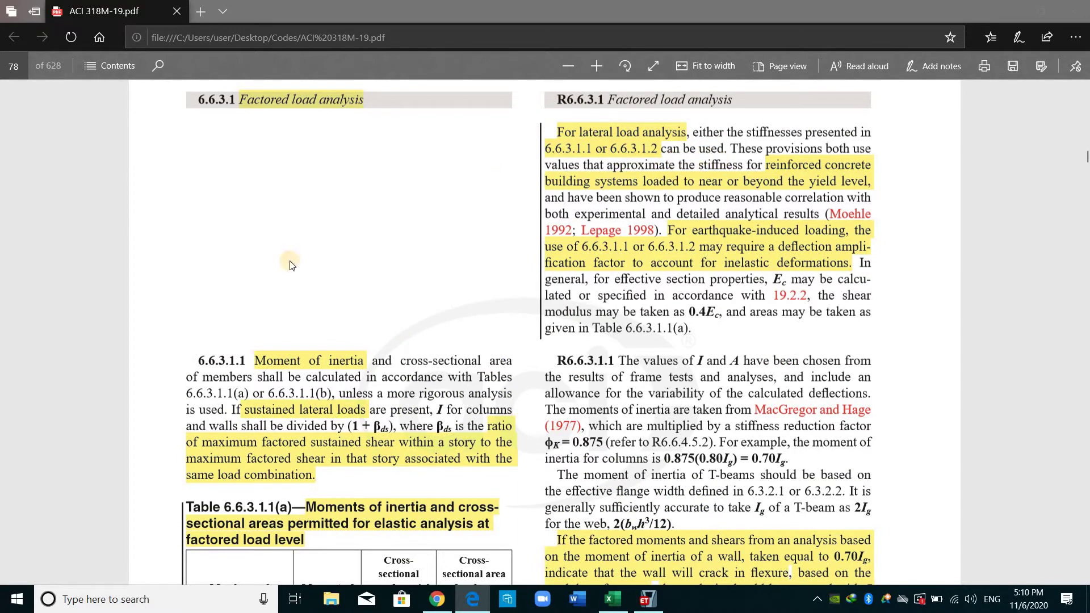
{"action": "scroll", "coordinate": [325, 262], "scroll_direction": "down", "scroll_amount": 10}
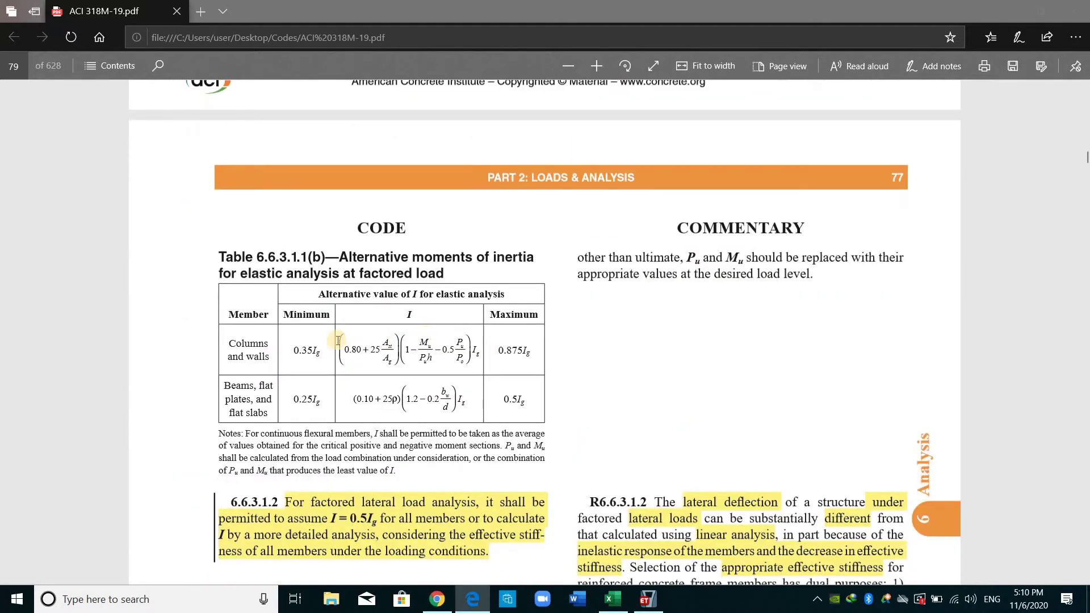
{"action": "scroll", "coordinate": [304, 341], "scroll_direction": "down", "scroll_amount": 3}
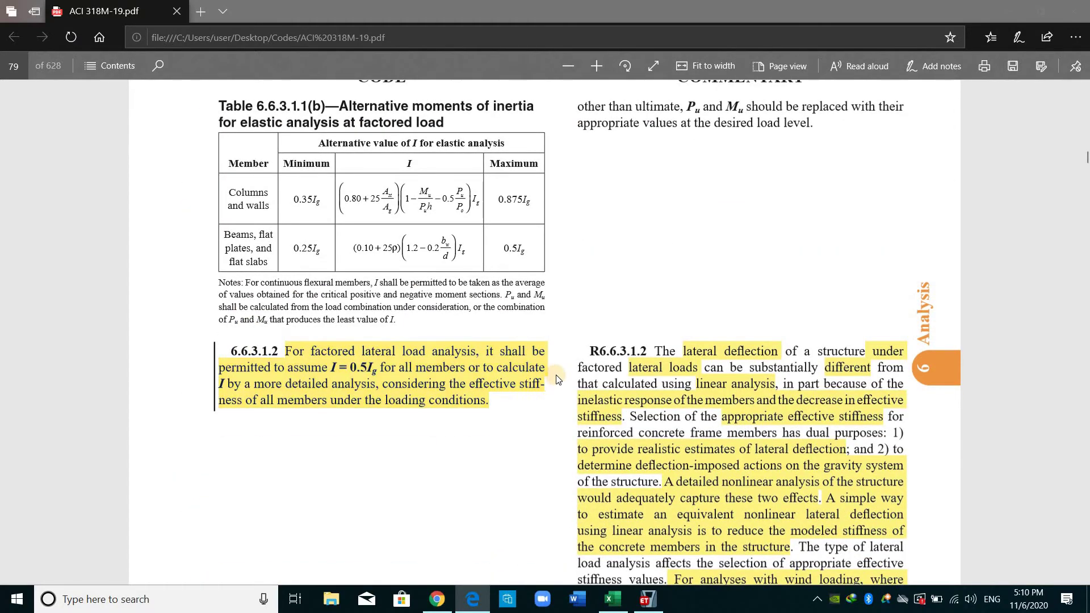
{"action": "scroll", "coordinate": [454, 356], "scroll_direction": "up", "scroll_amount": 10}
{"action": "scroll", "coordinate": [454, 356], "scroll_direction": "up", "scroll_amount": 3}
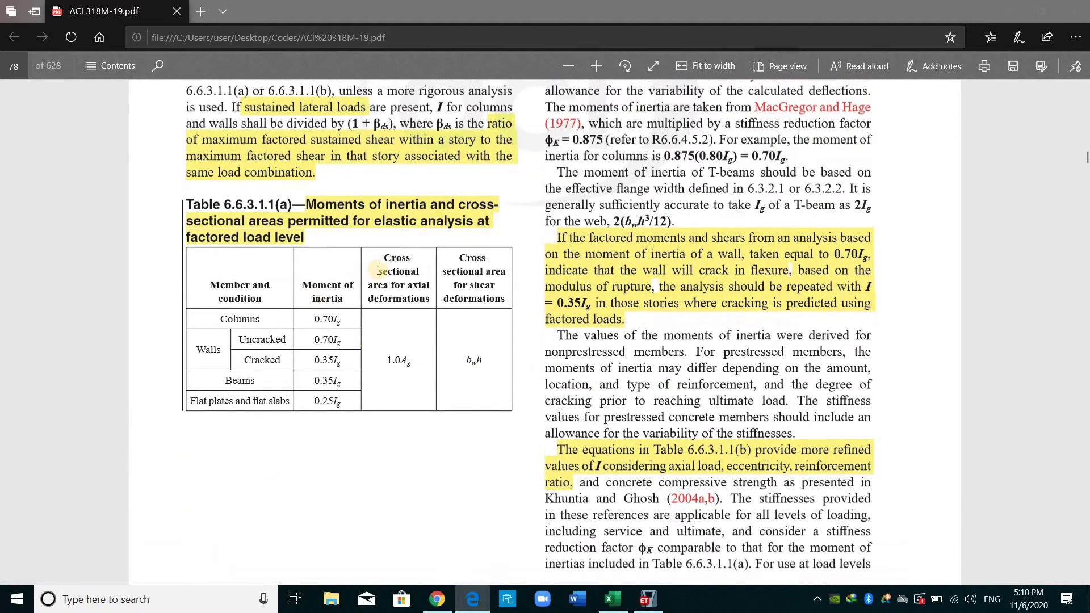
Examine commentary R6.6.3.1.1 on wall cracking together with the uncracked and cracked wall rows of Table 6.6.3.1.1(a).
{"action": "scroll", "coordinate": [720, 329], "scroll_direction": "up", "scroll_amount": 2}
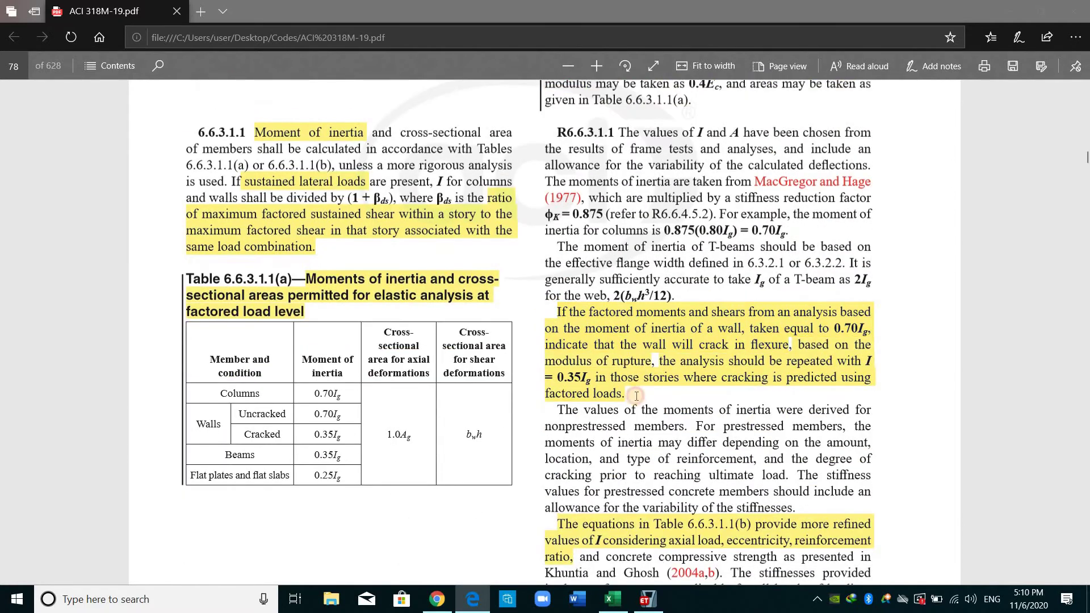
{"action": "left_click_drag", "start_coordinate": [557, 309], "coordinate": [650, 393]}
{"action": "scroll", "coordinate": [645, 329], "scroll_direction": "down", "scroll_amount": 2}
{"action": "left_click", "coordinate": [590, 241]}
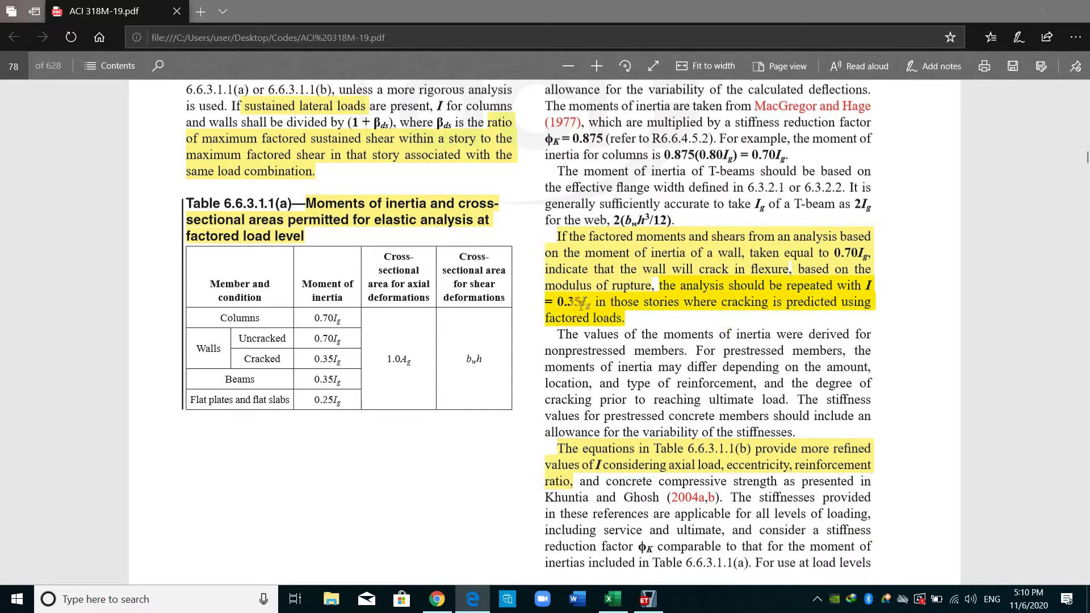
{"action": "double_click", "coordinate": [209, 349]}
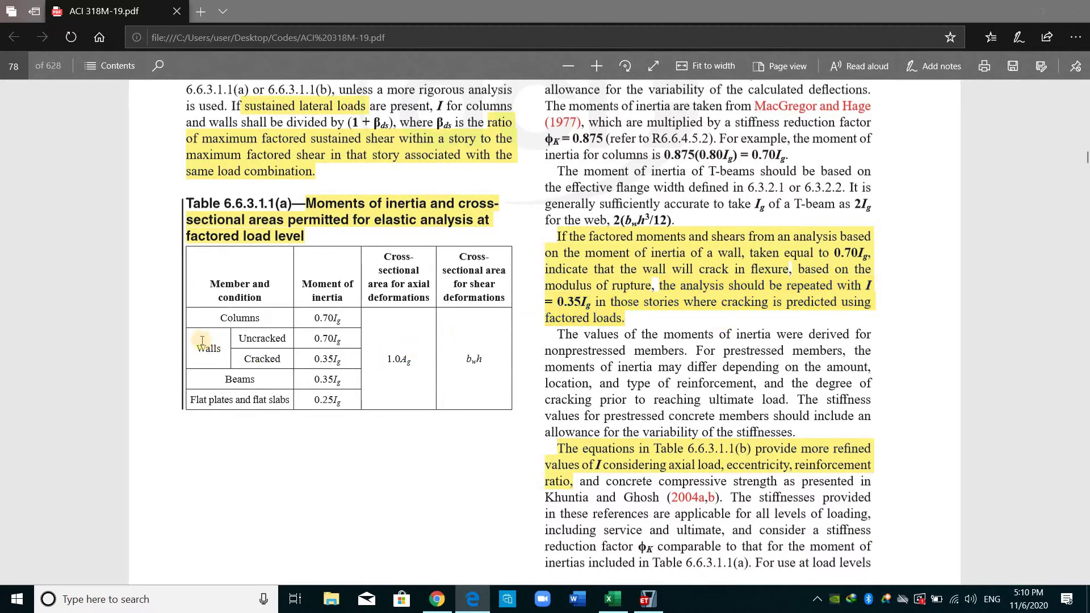
{"action": "left_click", "coordinate": [243, 338]}
{"action": "left_click_drag", "start_coordinate": [241, 338], "coordinate": [347, 346]}
{"action": "left_click", "coordinate": [301, 339]}
{"action": "left_click", "coordinate": [350, 355]}
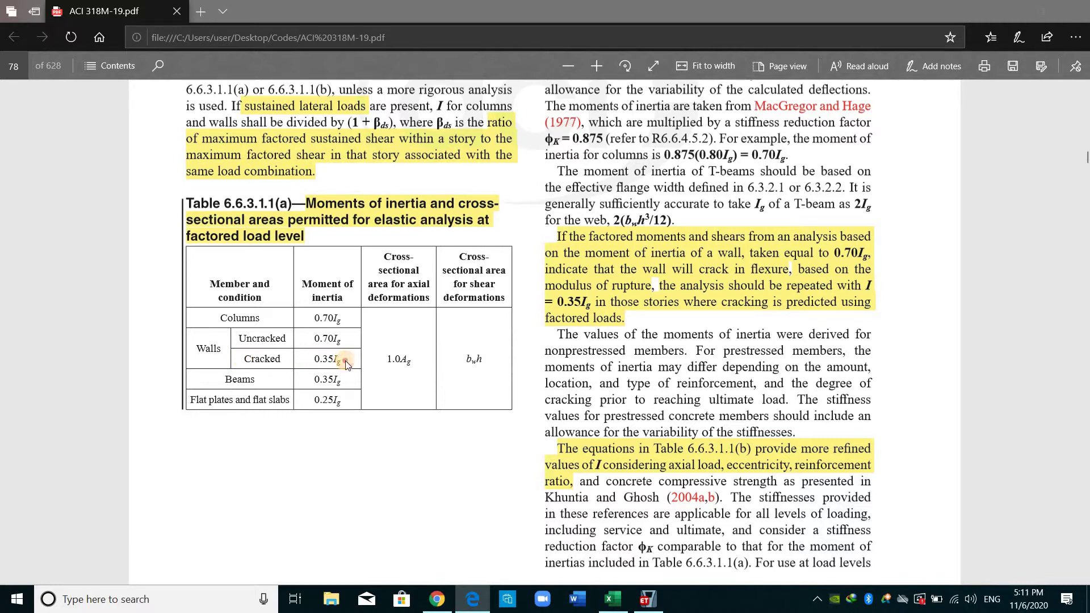
{"action": "left_click_drag", "start_coordinate": [345, 361], "coordinate": [484, 362]}
{"action": "left_click", "coordinate": [640, 381]}
{"action": "scroll", "coordinate": [704, 325], "scroll_direction": "up", "scroll_amount": 1}
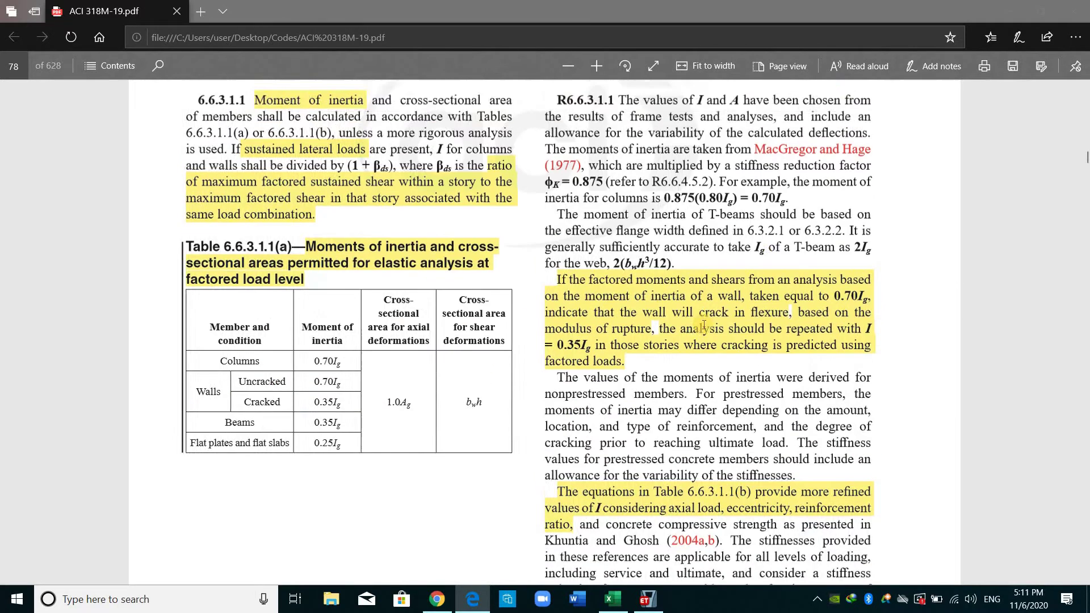
{"action": "scroll", "coordinate": [704, 325], "scroll_direction": "up", "scroll_amount": 2}
{"action": "scroll", "coordinate": [673, 274], "scroll_direction": "down", "scroll_amount": 3}
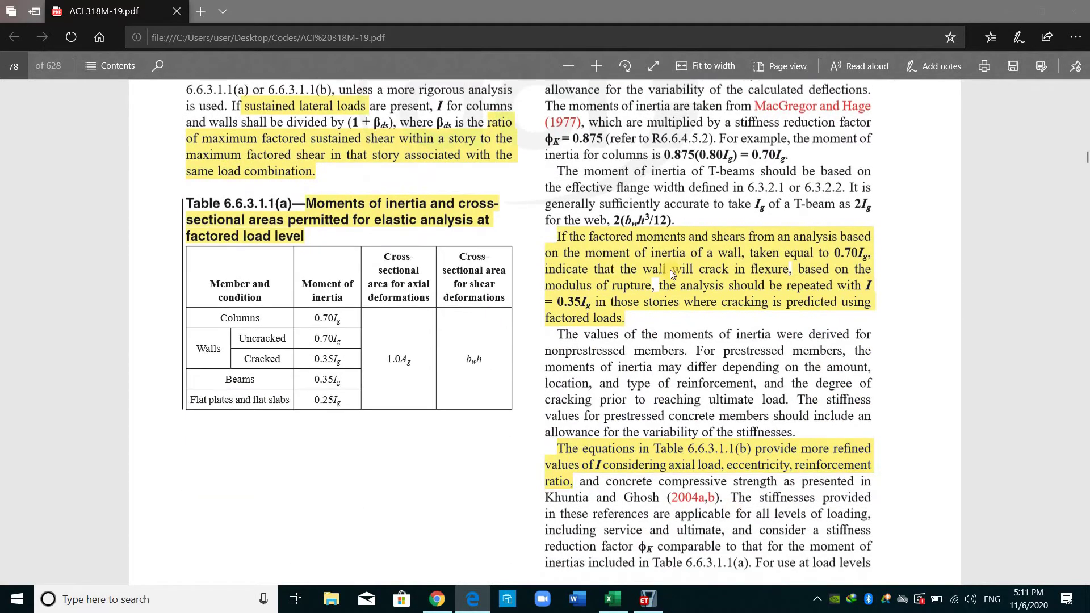
Switch to ETABS and set the moment of inertia modifiers about the 2 and 3 axes of frame section C1 to 0.7.
{"action": "left_click", "coordinate": [647, 599]}
{"action": "left_click", "coordinate": [104, 25]}
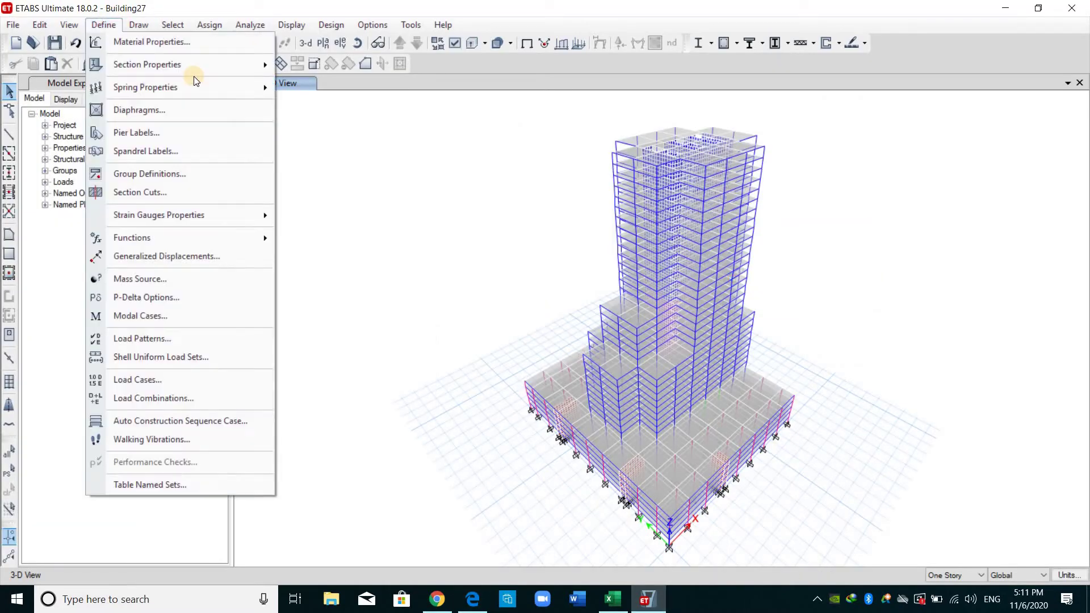
{"action": "mouse_move", "coordinate": [196, 66]}
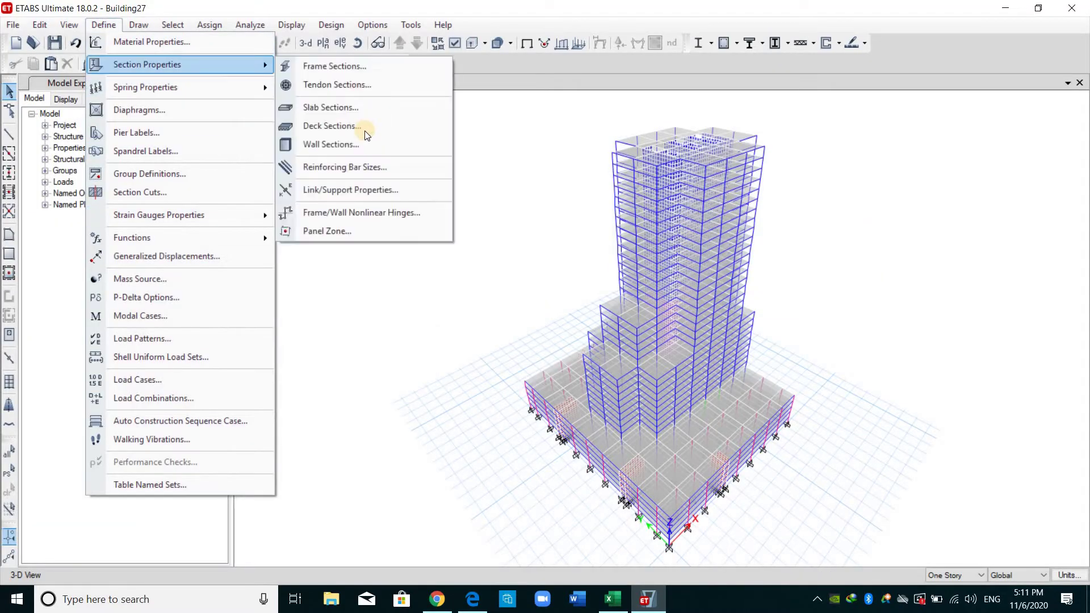
{"action": "left_click", "coordinate": [342, 67]}
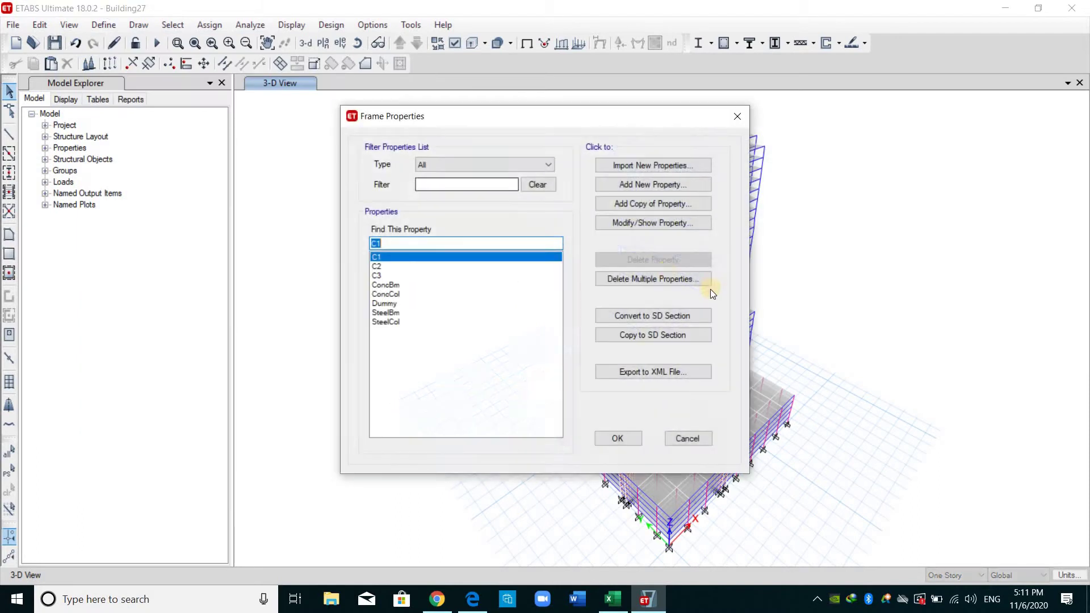
{"action": "left_click", "coordinate": [654, 223]}
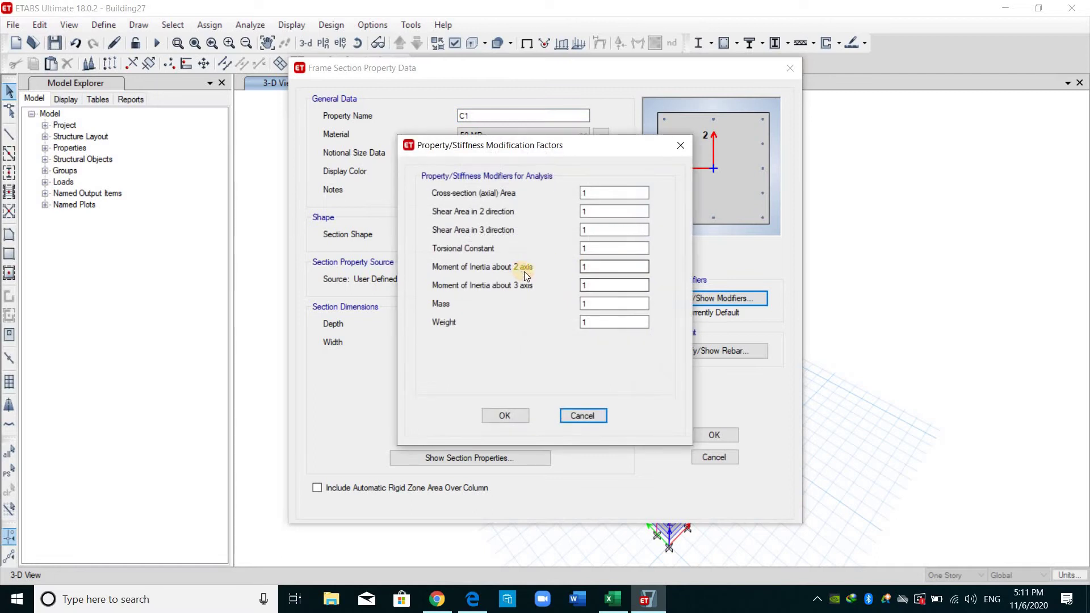
{"action": "double_click", "coordinate": [620, 266]}
{"action": "type", "text": "0.7"}
{"action": "key", "text": "ctrl+a"}
{"action": "key", "text": "ctrl+c"}
{"action": "key", "text": "Tab"}
{"action": "key", "text": "ctrl+v"}
Check the column row's moment of inertia in Table 6.6.3.1.1(a) of the ACI PDF and return to ETABS.
{"action": "left_click", "coordinate": [478, 599]}
{"action": "scroll", "coordinate": [318, 282], "scroll_direction": "up", "scroll_amount": 3, "text": "ctrl"}
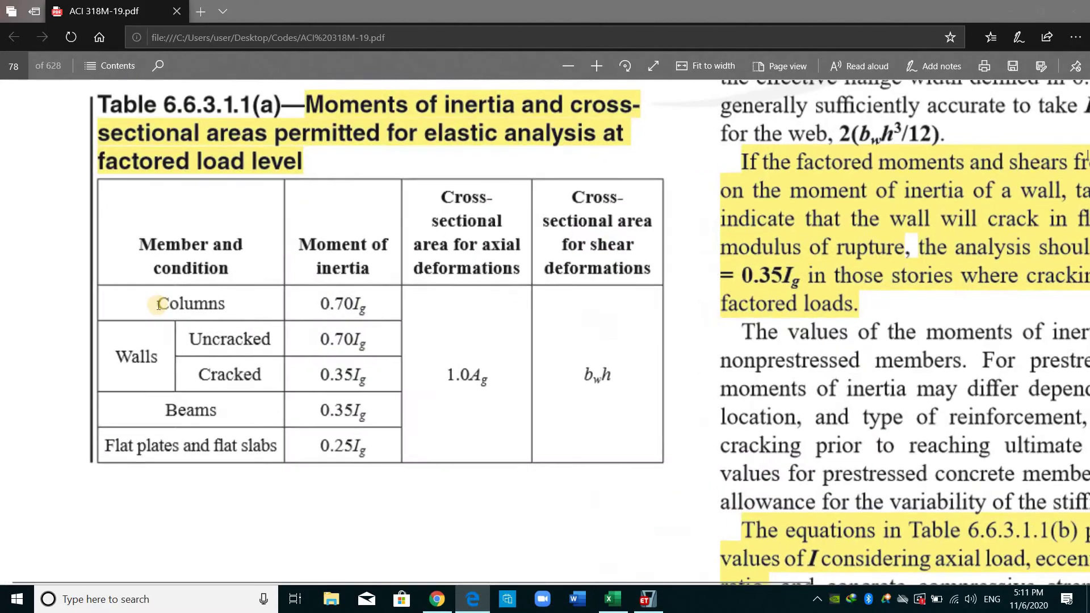
{"action": "triple_click", "coordinate": [374, 301]}
{"action": "left_click", "coordinate": [374, 302]}
{"action": "left_click", "coordinate": [650, 600]}
{"action": "key", "text": "alt+Tab"}
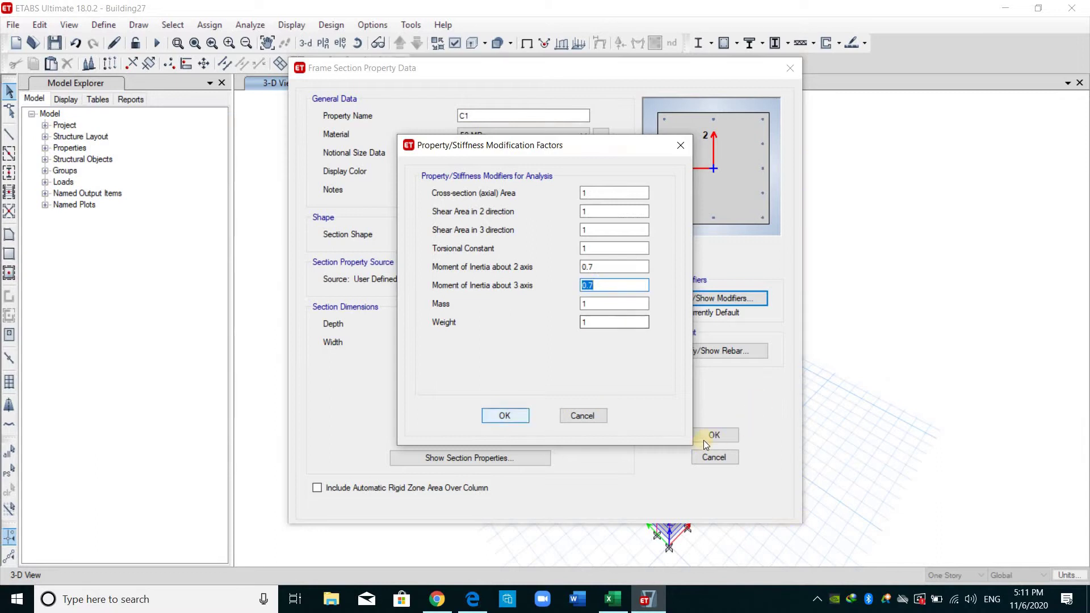
Apply the C1 modifiers and set both moment of inertia modifiers of frame section C2 to 0.7.
{"action": "left_click", "coordinate": [511, 414]}
{"action": "key", "text": "Return"}
{"action": "key", "text": "Down"}
{"action": "key", "text": "Return"}
{"action": "left_click", "coordinate": [705, 296]}
{"action": "key", "text": "Tab"}
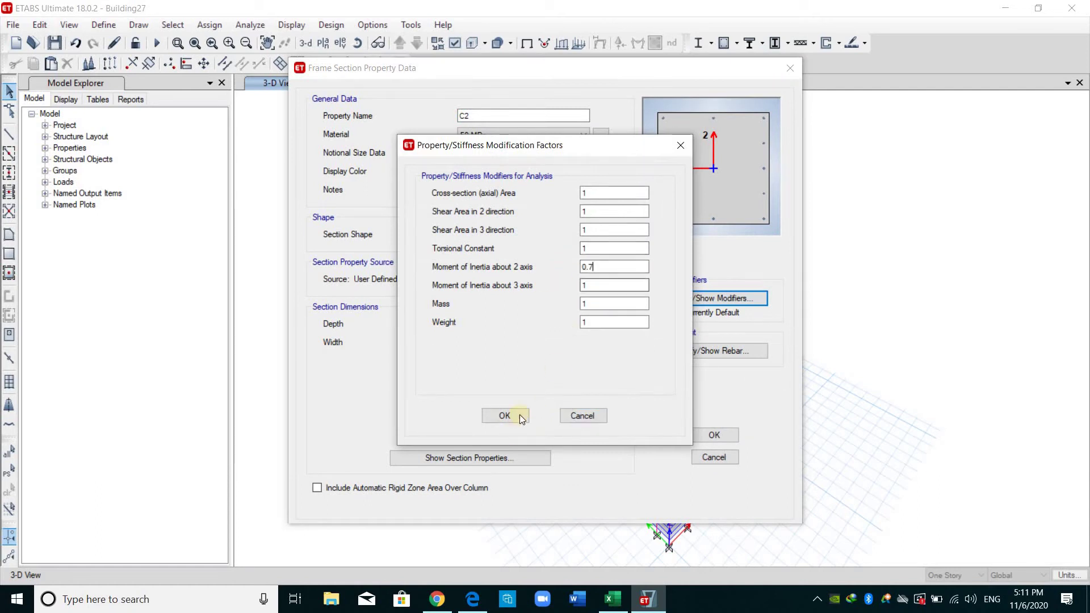
{"action": "type", "text": "0.7"}
{"action": "key", "text": "Return"}
{"action": "key", "text": "Return"}
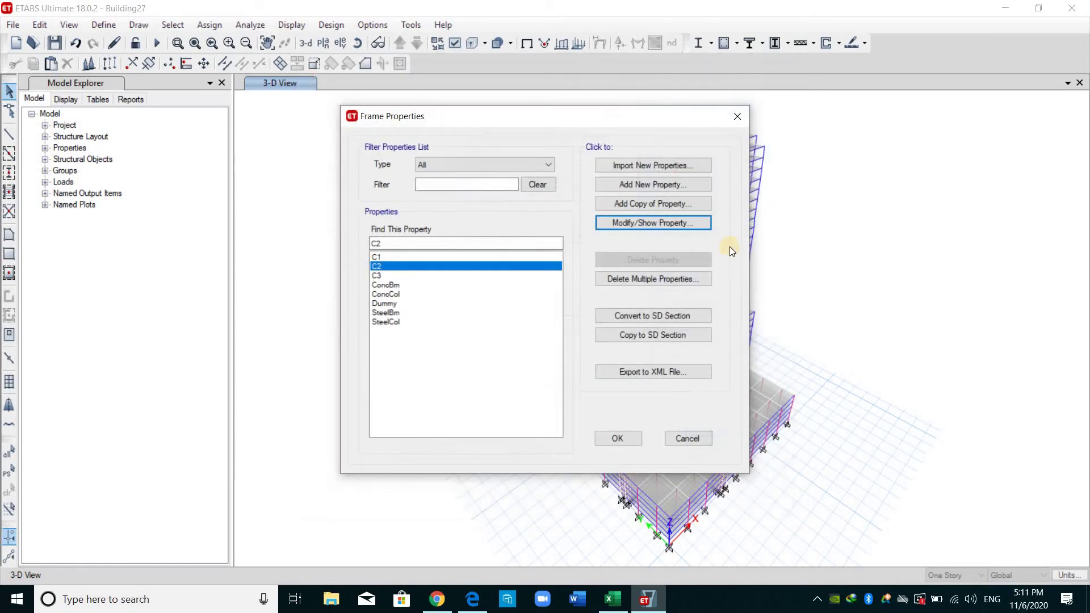
Set the moment of inertia modifiers about the 2 and 3 axes of frame section C3 to 0.7.
{"action": "key", "text": "Down"}
{"action": "left_click", "coordinate": [672, 230]}
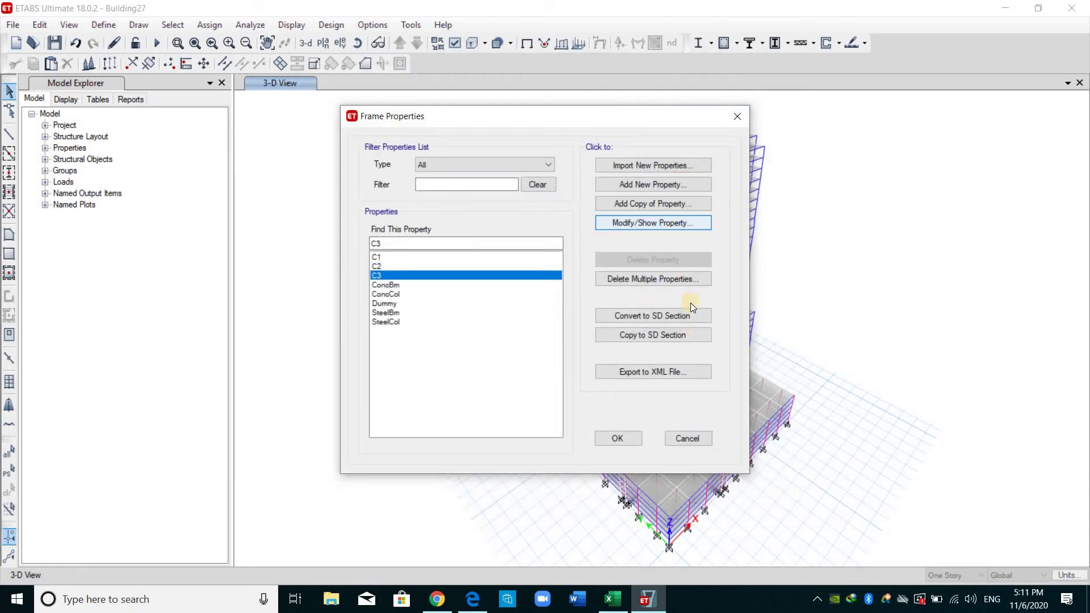
{"action": "left_click", "coordinate": [694, 301]}
{"action": "left_click", "coordinate": [599, 268]}
{"action": "type", "text": "0.7"}
{"action": "key", "text": "Tab"}
{"action": "type", "text": "0.7"}
{"action": "key", "text": "Return"}
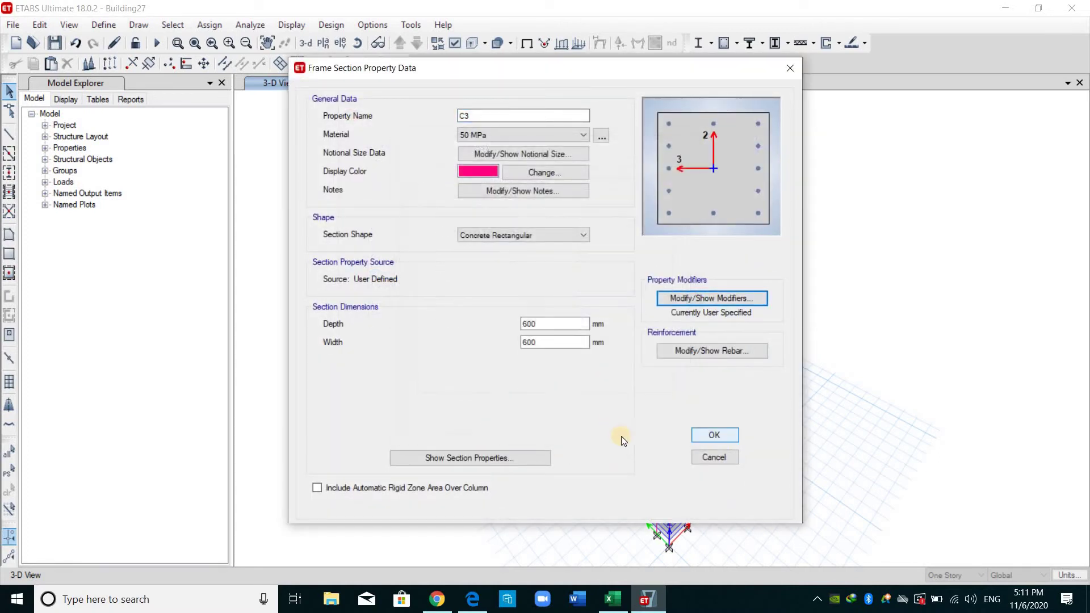
{"action": "left_click", "coordinate": [713, 435]}
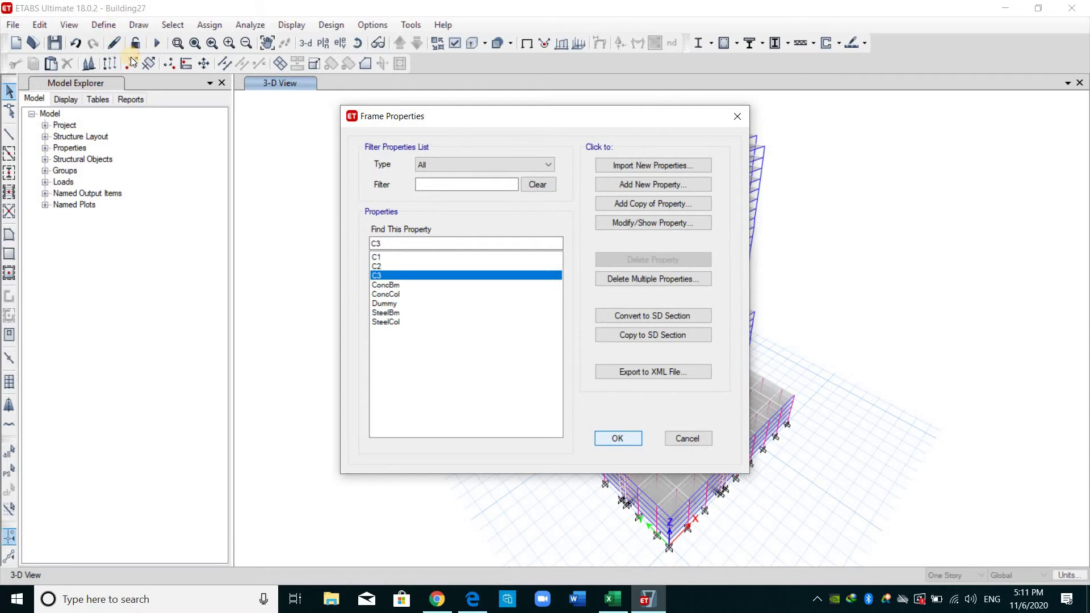
Close the frame properties and open the stiffness modification factors of wall section Wall 40.
{"action": "left_click", "coordinate": [105, 26]}
{"action": "mouse_move", "coordinate": [146, 65]}
{"action": "left_click", "coordinate": [409, 145]}
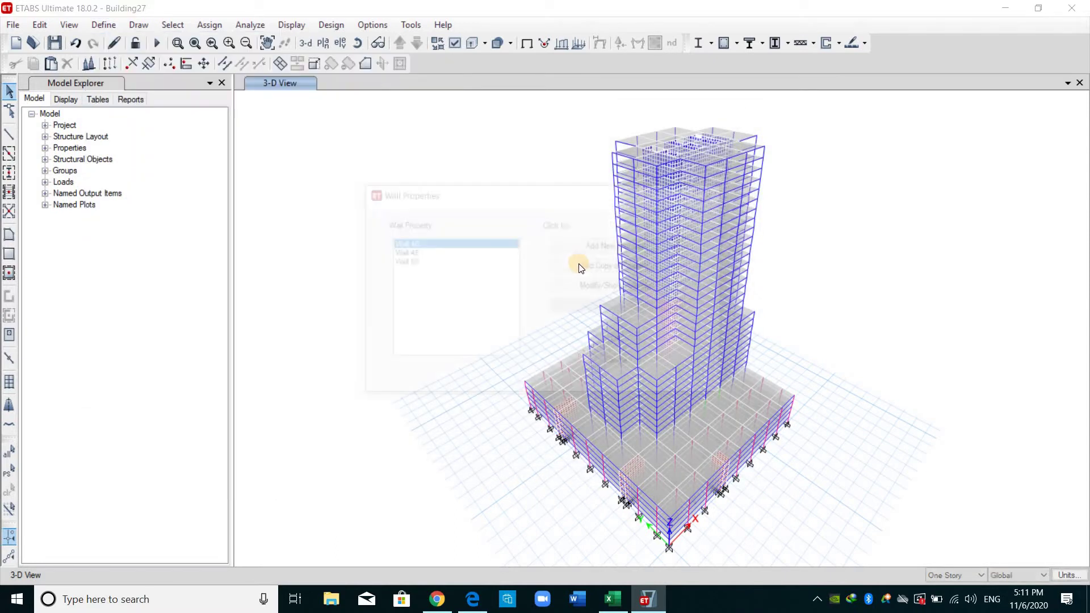
{"action": "left_click", "coordinate": [596, 285]}
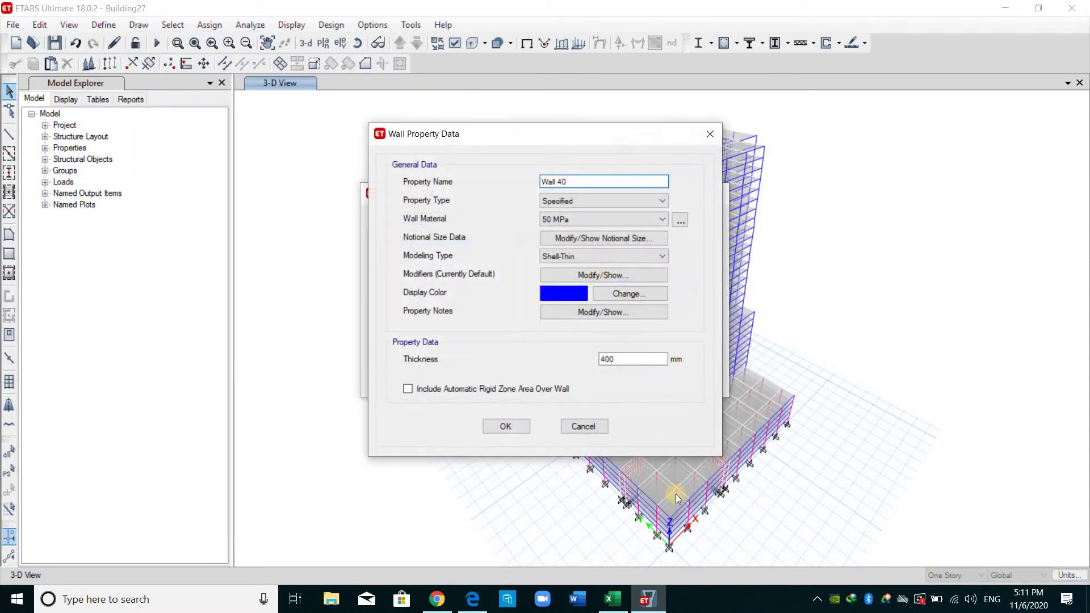
{"action": "left_click", "coordinate": [603, 275]}
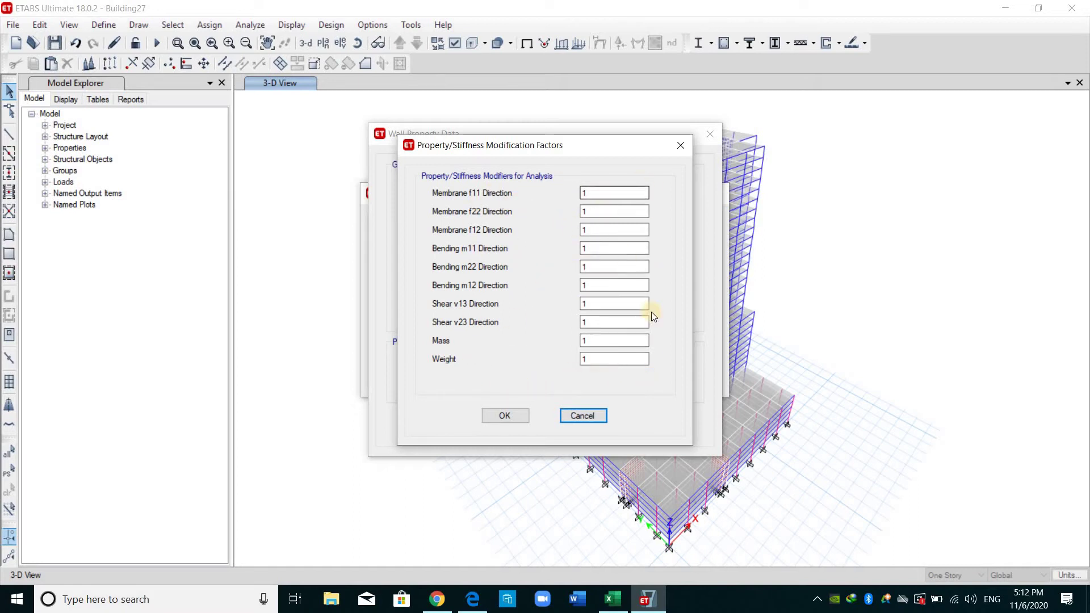
Switch to the Cal.Building27 workbook in Excel and open the CSI wiki link on modeling concrete cracked section properties.
{"action": "left_click", "coordinate": [613, 599]}
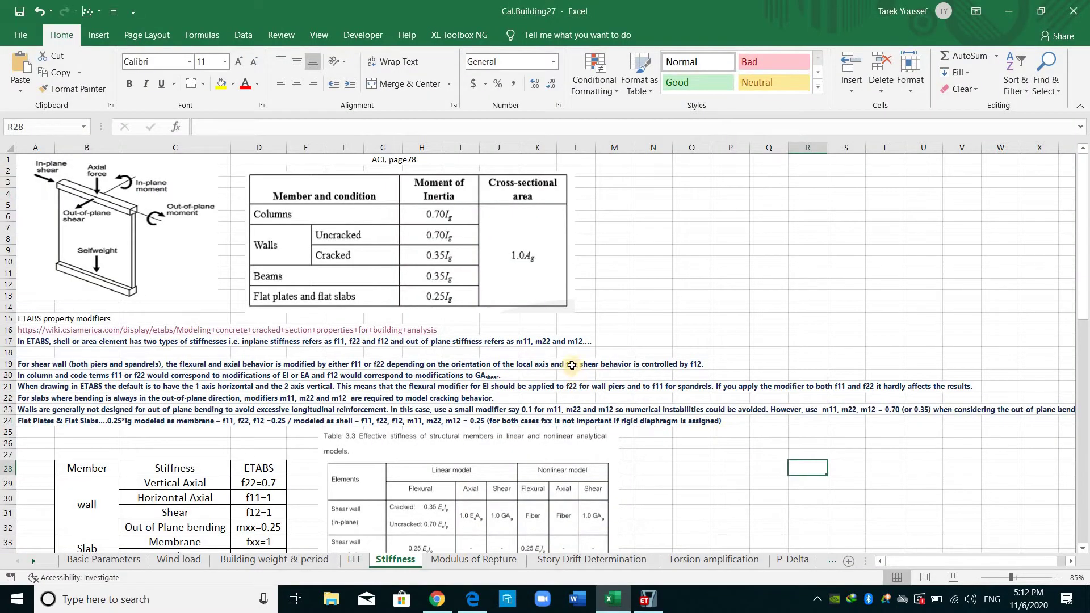
{"action": "left_click", "coordinate": [48, 330]}
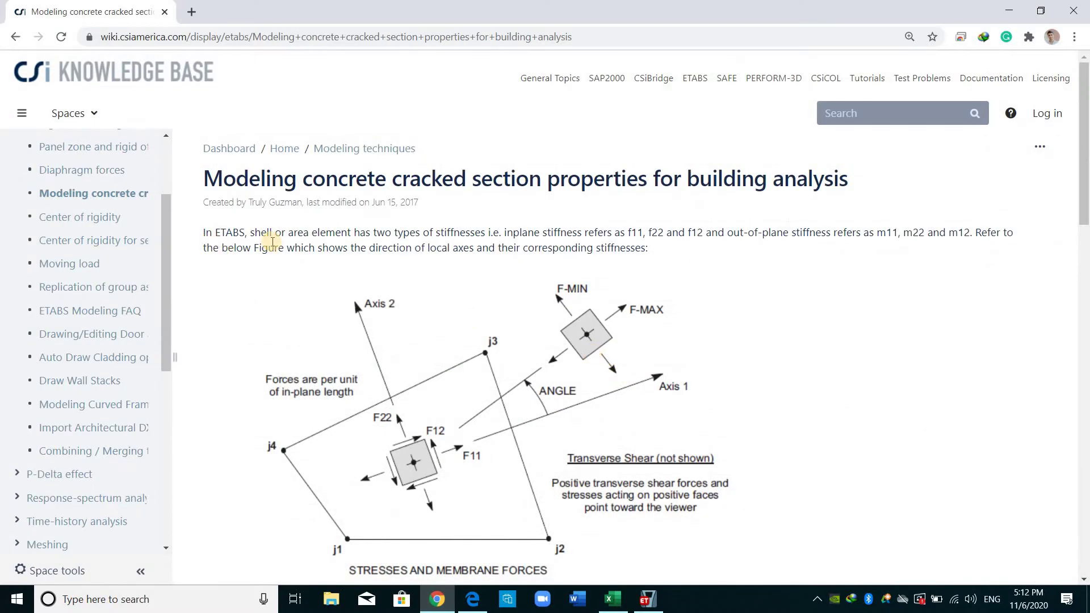
Review the wiki's explanation of in-plane stiffnesses f11, f22, f12 and out-of-plane stiffnesses m11, m22, m12, including the shell force figures.
{"action": "left_click_drag", "start_coordinate": [257, 235], "coordinate": [706, 233]}
{"action": "left_click", "coordinate": [631, 234]}
{"action": "left_click", "coordinate": [798, 236]}
{"action": "left_click_drag", "start_coordinate": [878, 233], "coordinate": [978, 231]}
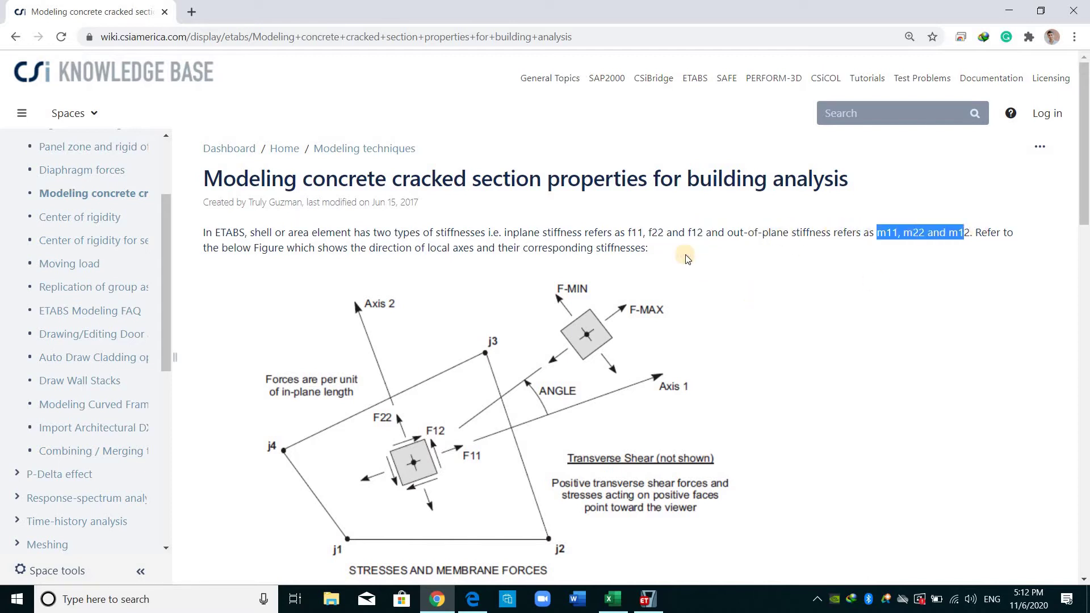
{"action": "left_click", "coordinate": [704, 317]}
{"action": "scroll", "coordinate": [704, 318], "scroll_direction": "down", "scroll_amount": 2}
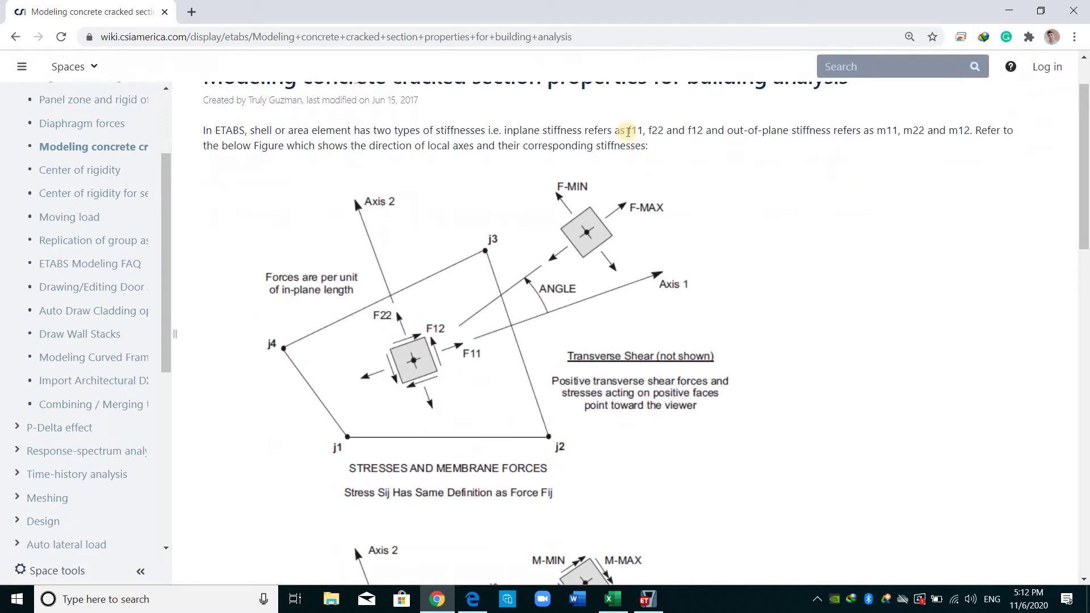
{"action": "left_click_drag", "start_coordinate": [628, 131], "coordinate": [706, 133]}
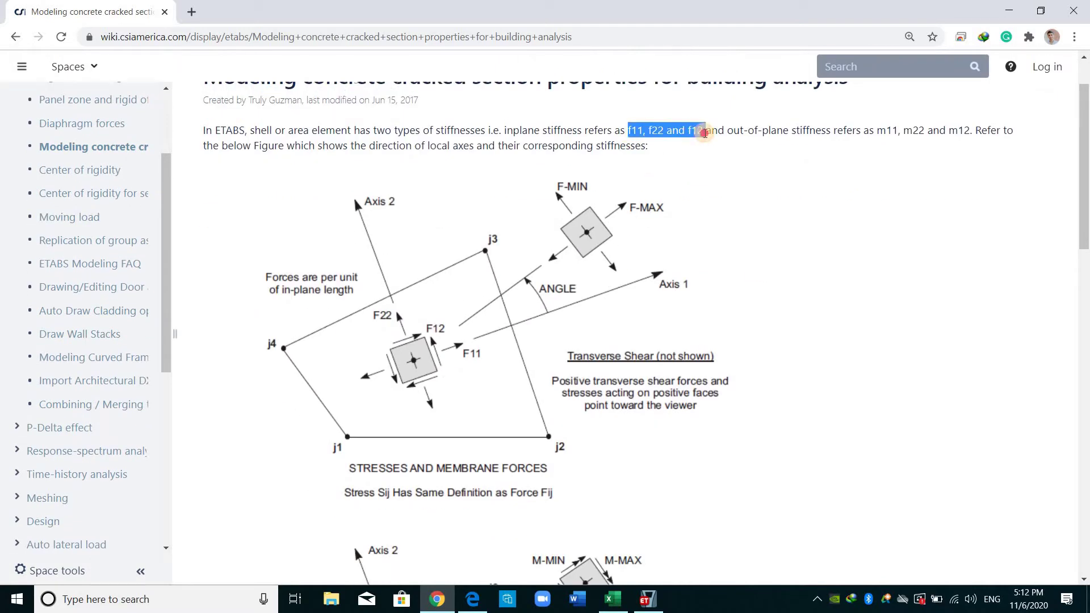
{"action": "left_click_drag", "start_coordinate": [880, 132], "coordinate": [972, 133]}
{"action": "scroll", "coordinate": [717, 244], "scroll_direction": "down", "scroll_amount": 2}
{"action": "scroll", "coordinate": [717, 244], "scroll_direction": "up", "scroll_amount": 1}
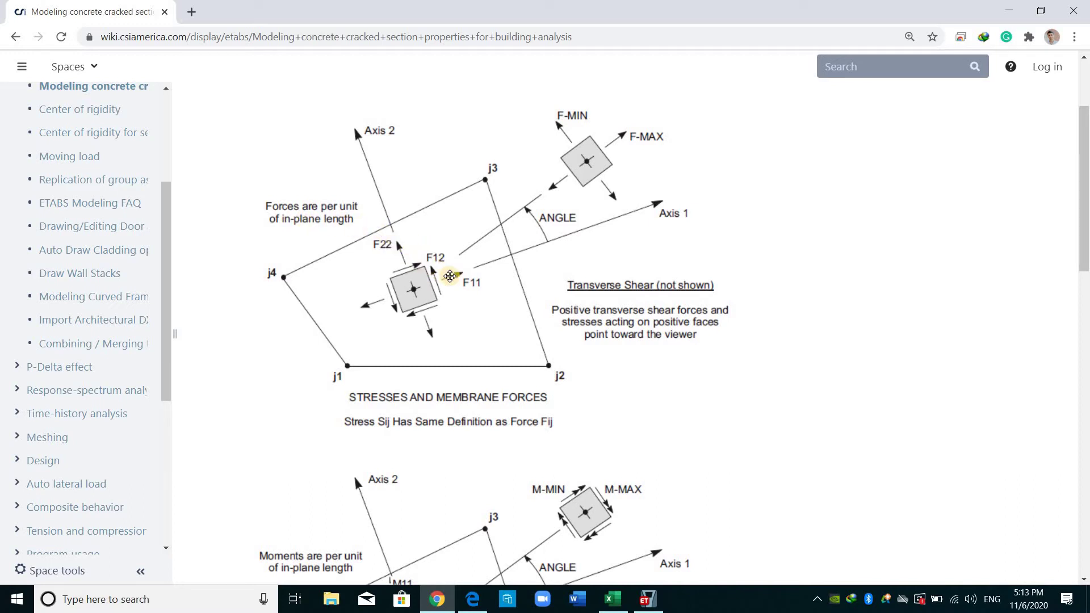
Read the shear wall paragraph on modifying flexural and axial behavior with f11 or f22 and shear with f12.
{"action": "scroll", "coordinate": [450, 276], "scroll_direction": "down", "scroll_amount": 10}
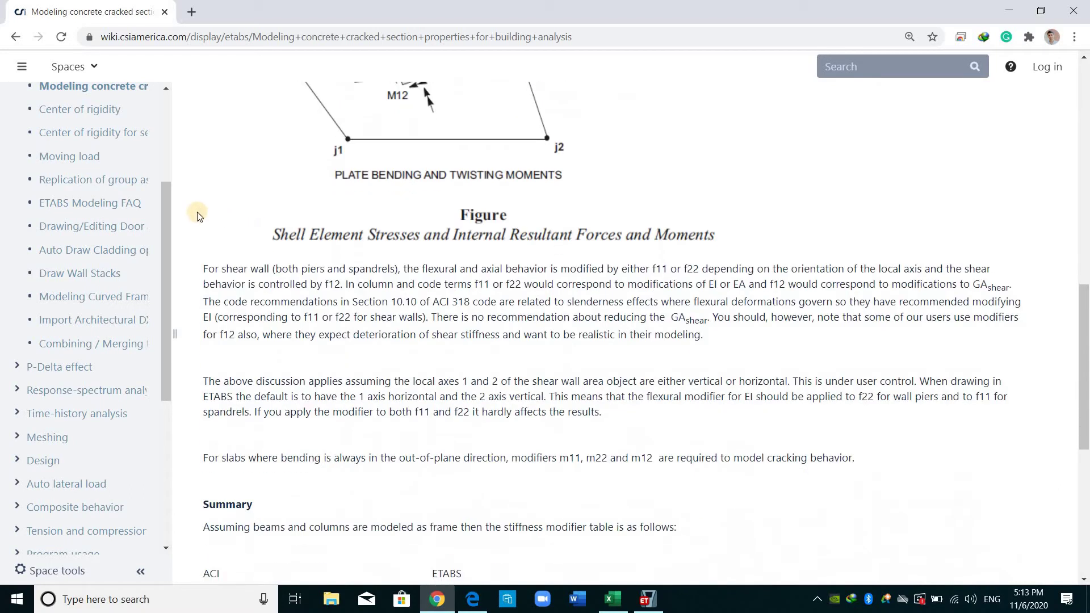
{"action": "left_click_drag", "start_coordinate": [204, 208], "coordinate": [268, 210]}
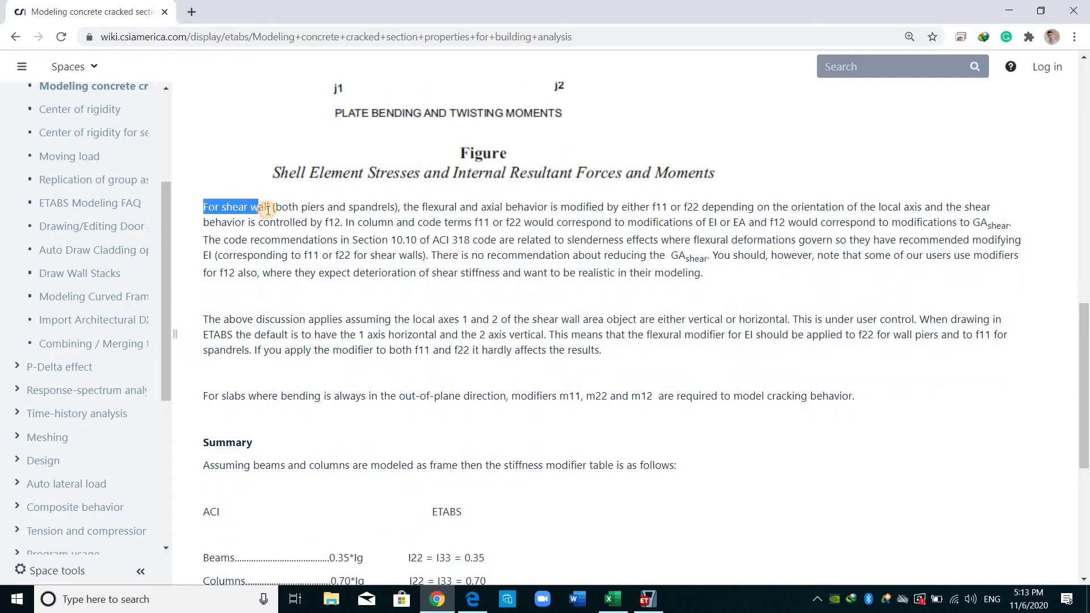
{"action": "left_click", "coordinate": [517, 209]}
{"action": "left_click_drag", "start_coordinate": [518, 209], "coordinate": [701, 211]}
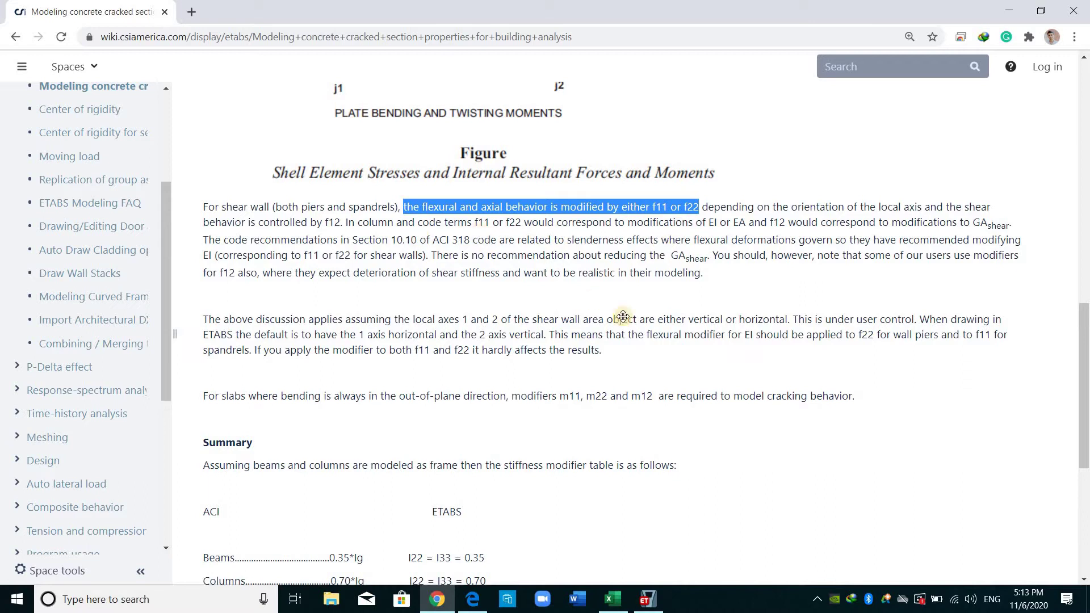
{"action": "scroll", "coordinate": [610, 390], "scroll_direction": "up", "scroll_amount": 3}
{"action": "left_click", "coordinate": [348, 364]}
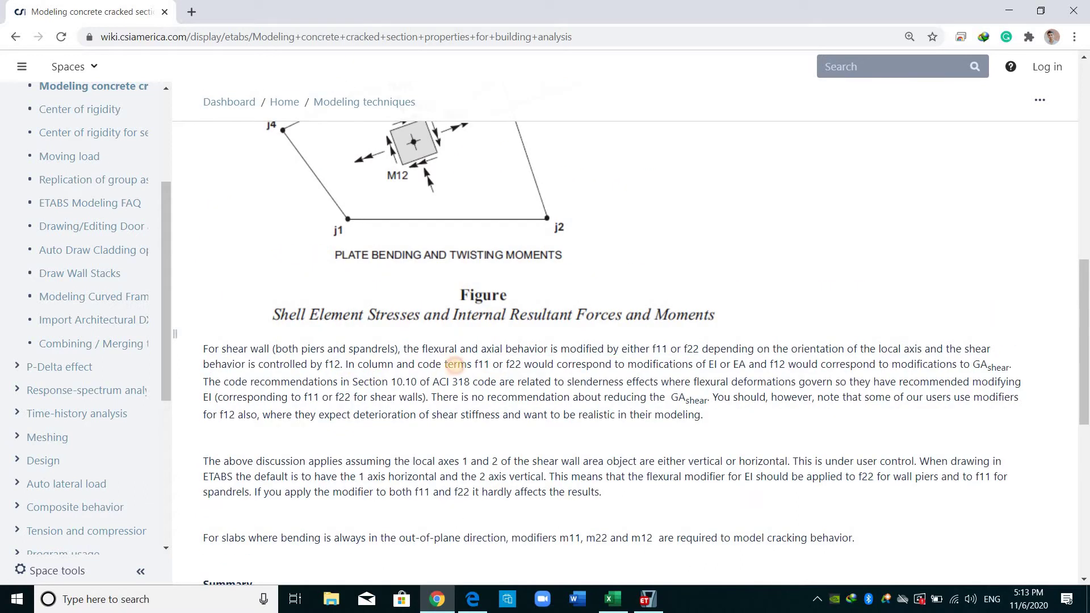
{"action": "left_click_drag", "start_coordinate": [455, 365], "coordinate": [746, 366]}
{"action": "left_click", "coordinate": [712, 364]}
{"action": "scroll", "coordinate": [719, 347], "scroll_direction": "down", "scroll_amount": 1}
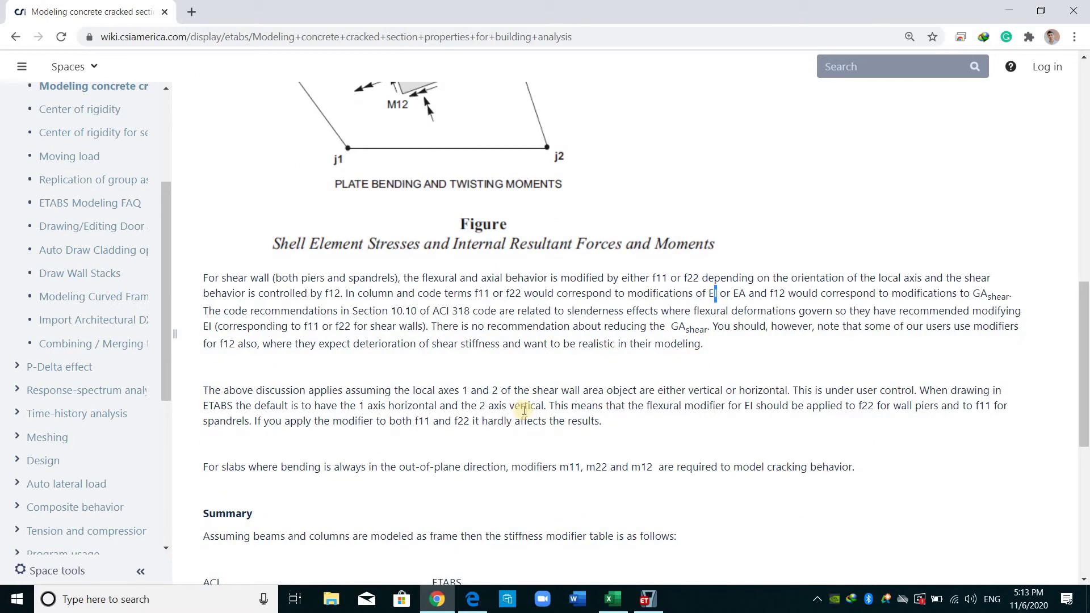
Read the paragraph on wall local axes for piers and spandrels and check the summary table of stiffness modifiers.
{"action": "scroll", "coordinate": [203, 323], "scroll_direction": "down", "scroll_amount": 1}
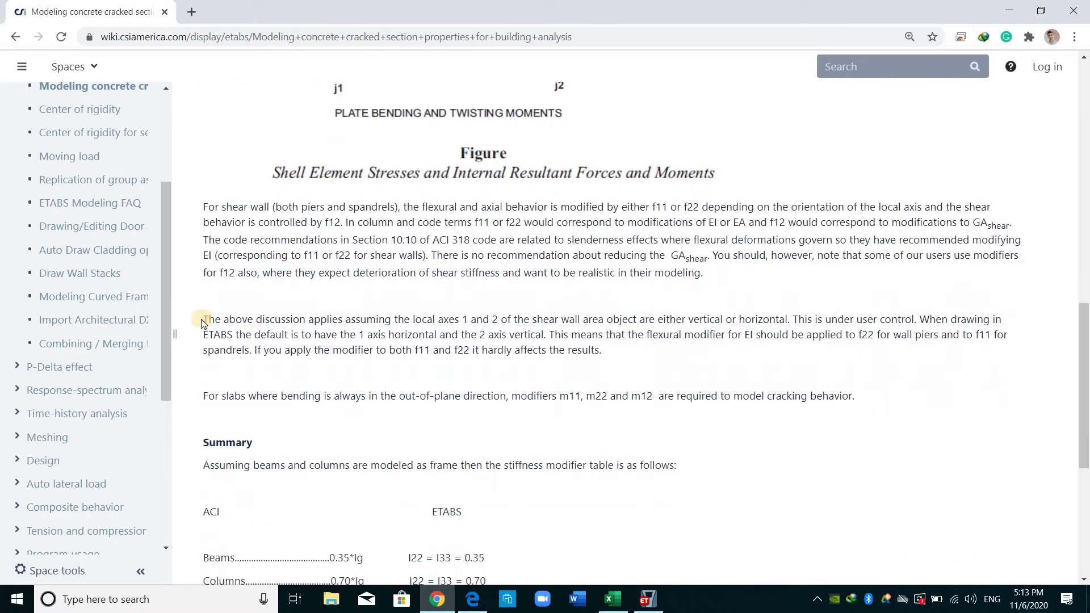
{"action": "left_click_drag", "start_coordinate": [359, 319], "coordinate": [795, 321]}
{"action": "left_click", "coordinate": [945, 312]}
{"action": "mouse_move", "coordinate": [919, 319]}
{"action": "left_mouse_down"}
{"action": "mouse_move", "coordinate": [961, 336]}
{"action": "mouse_move", "coordinate": [260, 336]}
{"action": "mouse_move", "coordinate": [986, 337]}
{"action": "mouse_move", "coordinate": [256, 361]}
{"action": "mouse_move", "coordinate": [279, 351]}
{"action": "mouse_move", "coordinate": [259, 351]}
{"action": "left_mouse_up"}
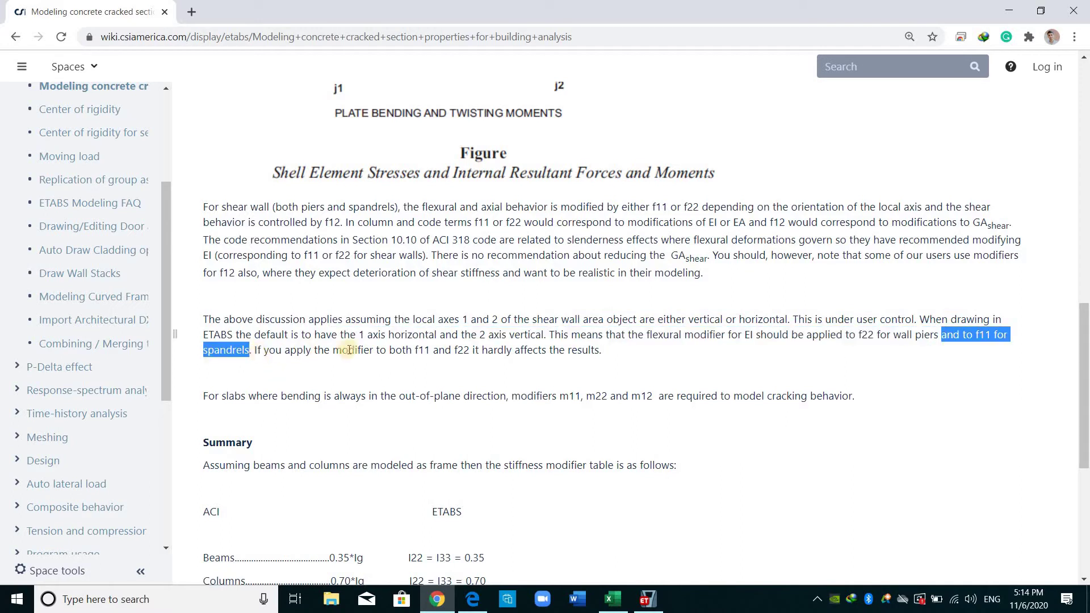
{"action": "left_click", "coordinate": [394, 353]}
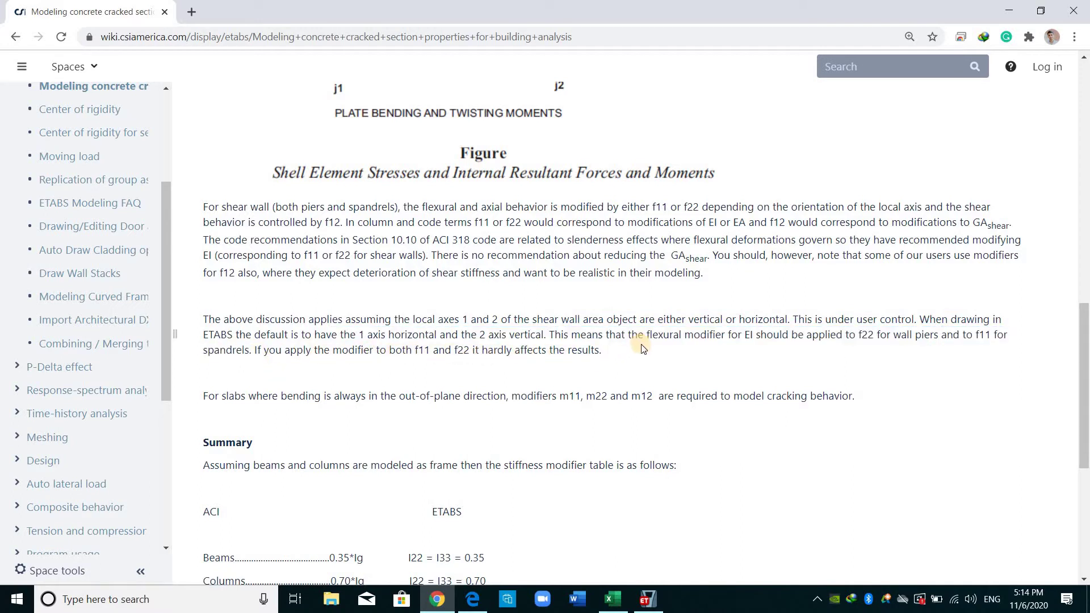
{"action": "scroll", "coordinate": [642, 348], "scroll_direction": "down", "scroll_amount": 6}
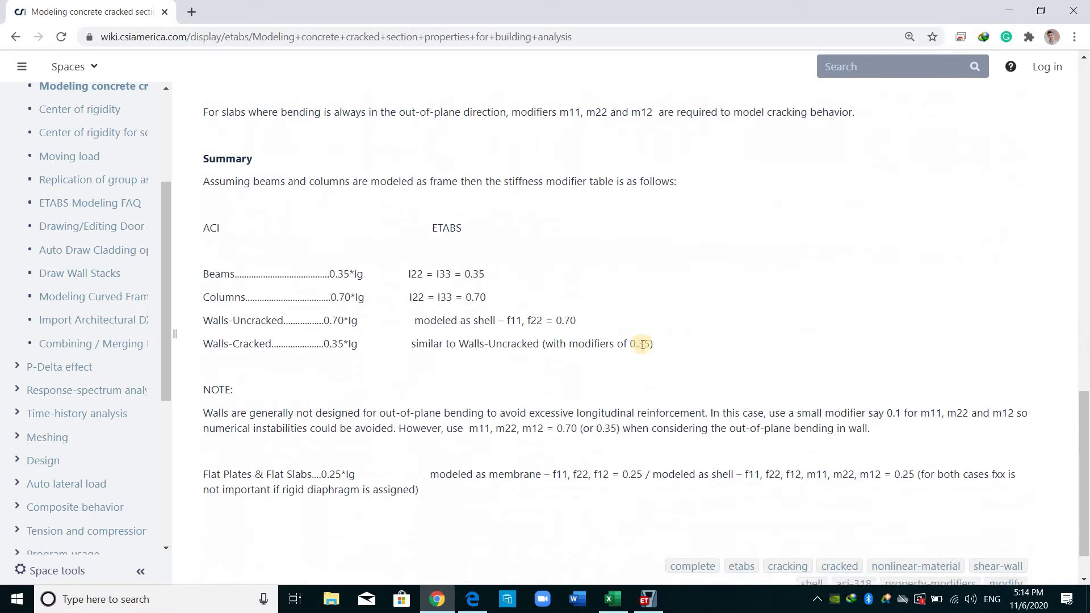
{"action": "scroll", "coordinate": [615, 352], "scroll_direction": "up", "scroll_amount": 20}
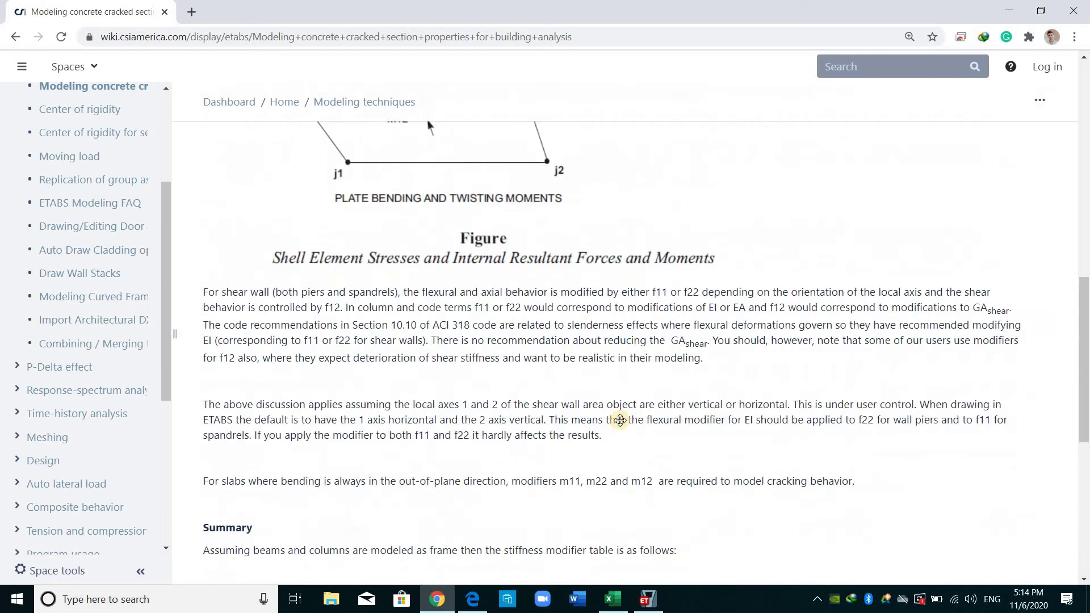
Switch to the Cal.Building27 workbook in Excel and examine the wall force diagram and ACI moment of inertia table on the Stiffness sheet.
{"action": "key", "text": "alt+Tab"}
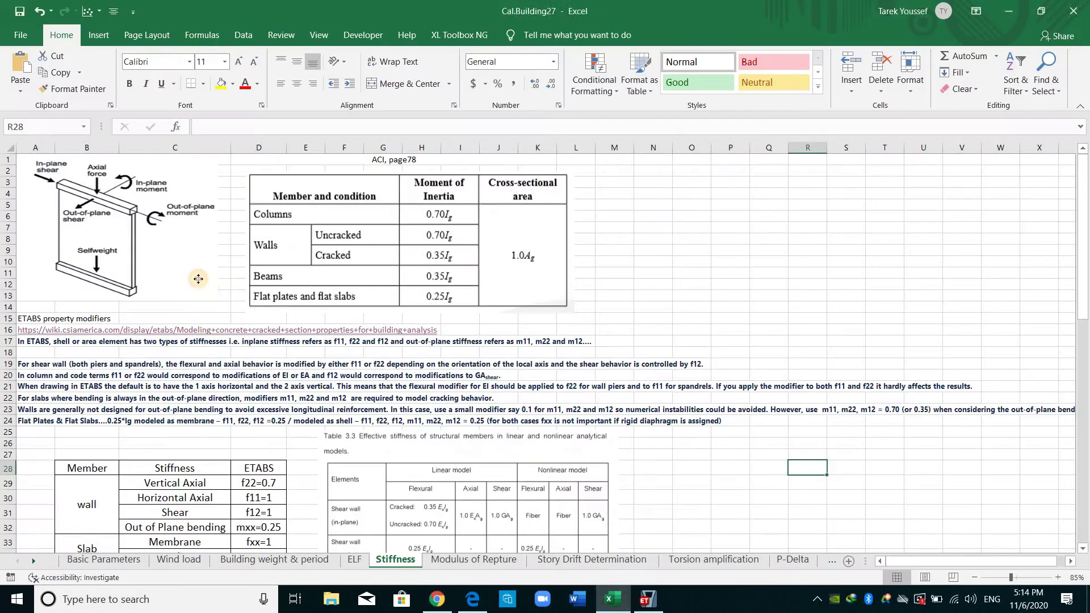
{"action": "left_click", "coordinate": [220, 295]}
{"action": "left_click", "coordinate": [204, 283]}
{"action": "left_click_drag", "start_coordinate": [219, 301], "coordinate": [409, 439]}
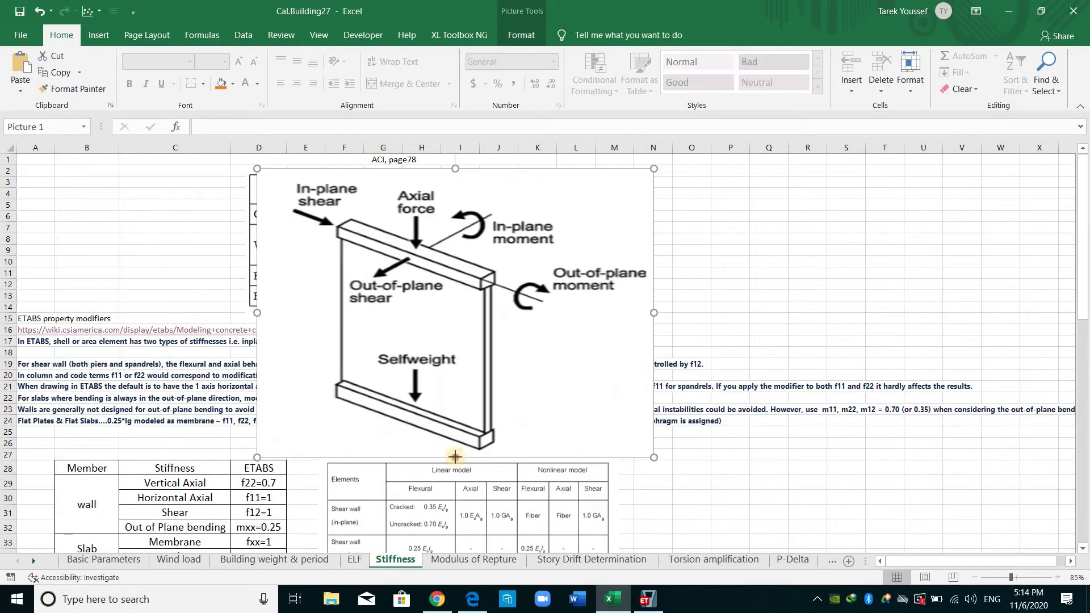
{"action": "left_click_drag", "start_coordinate": [454, 457], "coordinate": [463, 508]}
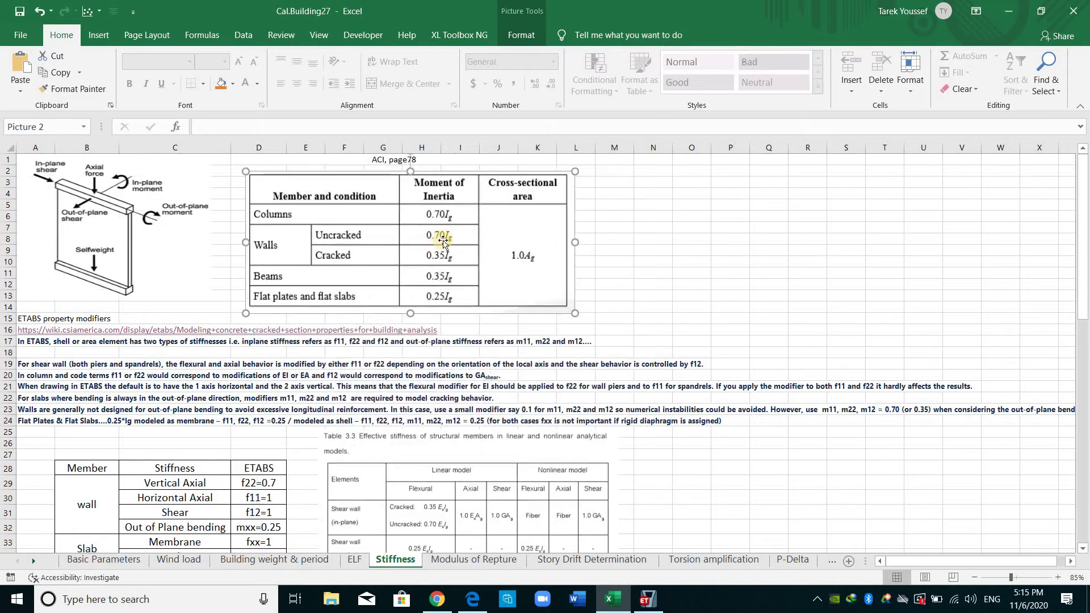
{"action": "key", "text": "Escape"}
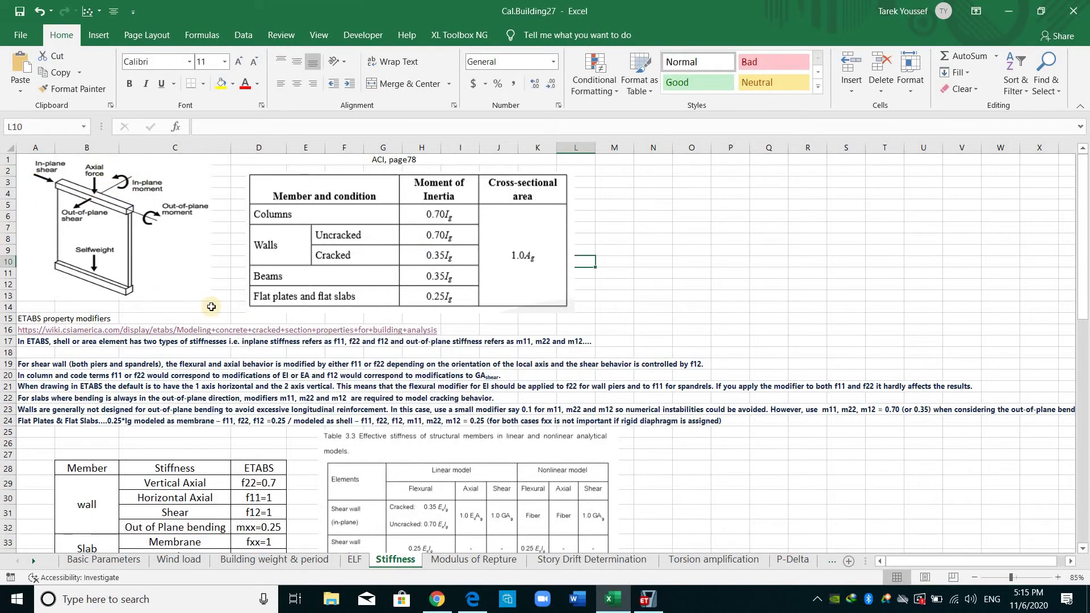
Compare the reference stiffness modifiers for columns, slabs, beams, and uncracked and cracked walls on the Stiffness sheet.
{"action": "scroll", "coordinate": [240, 322], "scroll_direction": "down", "scroll_amount": 12}
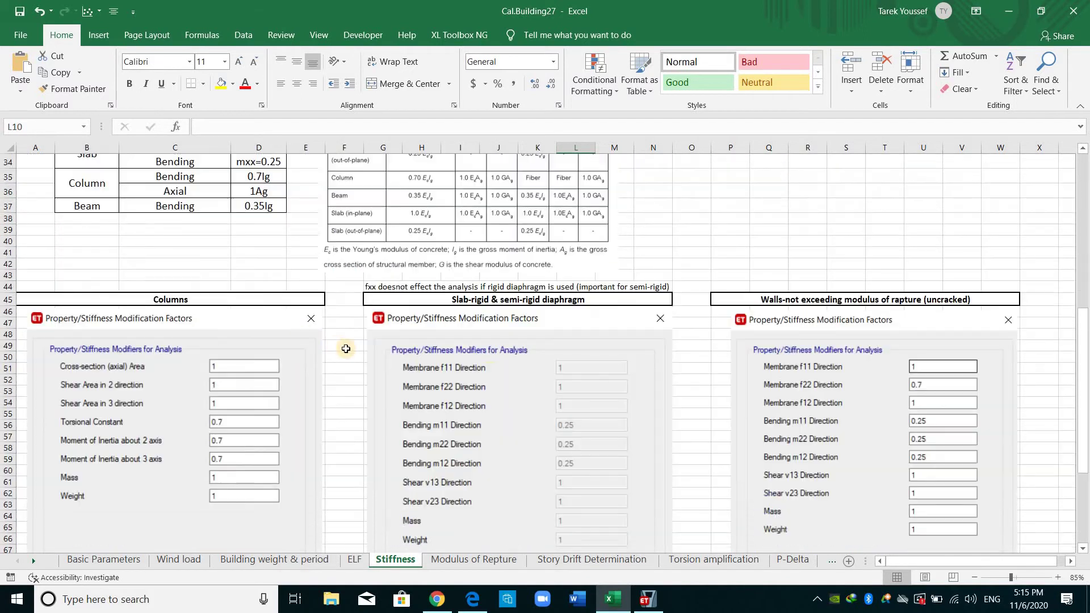
{"action": "scroll", "coordinate": [734, 333], "scroll_direction": "down", "scroll_amount": 9}
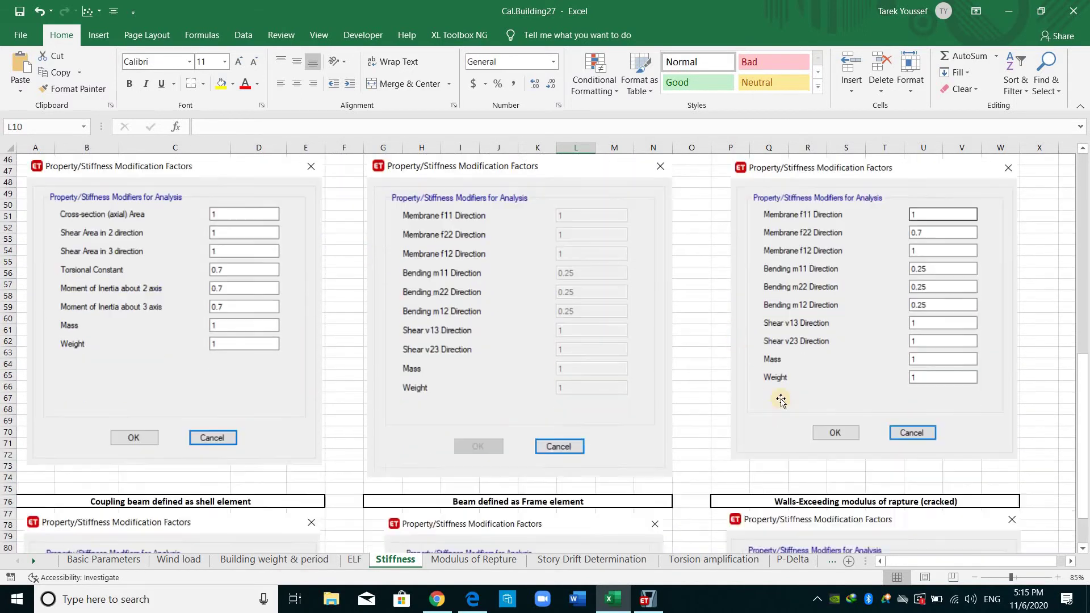
{"action": "scroll", "coordinate": [738, 428], "scroll_direction": "down", "scroll_amount": 2}
{"action": "scroll", "coordinate": [786, 440], "scroll_direction": "up", "scroll_amount": 1}
{"action": "scroll", "coordinate": [850, 453], "scroll_direction": "up", "scroll_amount": 7}
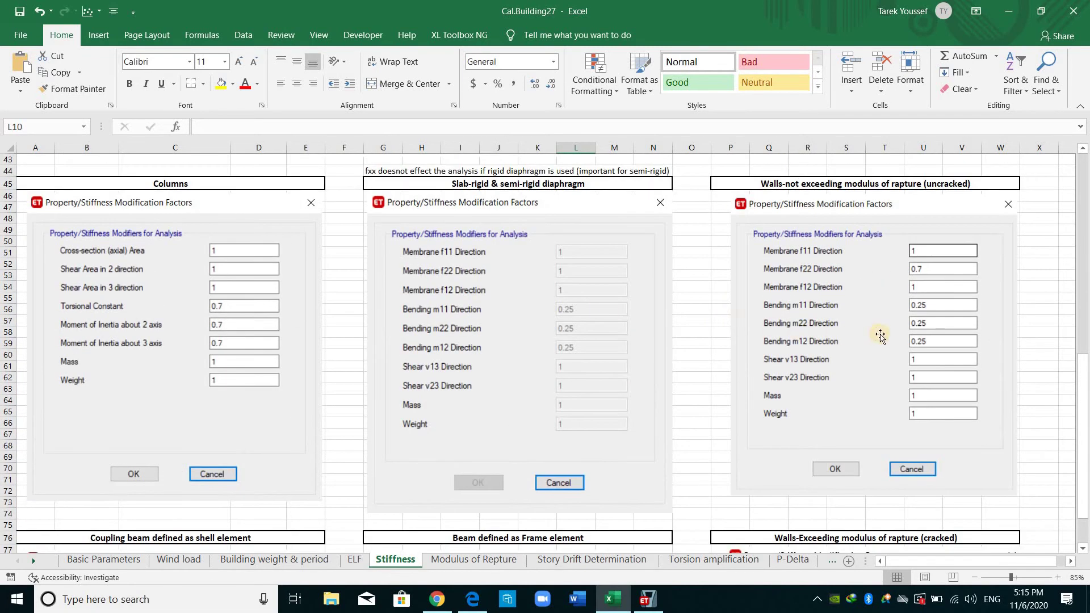
{"action": "scroll", "coordinate": [897, 386], "scroll_direction": "down", "scroll_amount": 7}
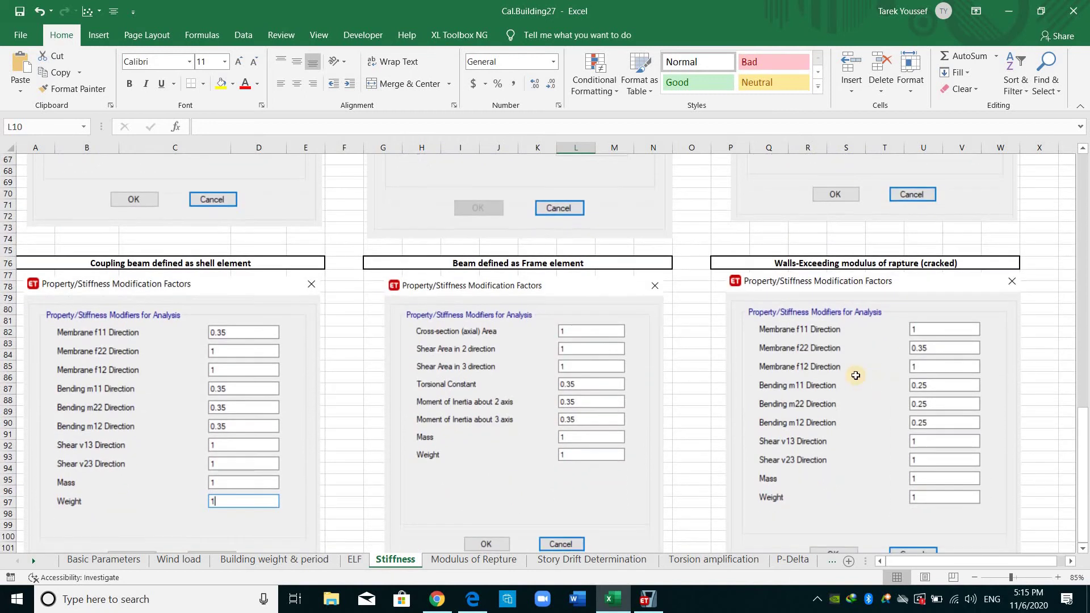
{"action": "scroll", "coordinate": [738, 380], "scroll_direction": "up", "scroll_amount": 6}
{"action": "scroll", "coordinate": [716, 383], "scroll_direction": "up", "scroll_amount": 10}
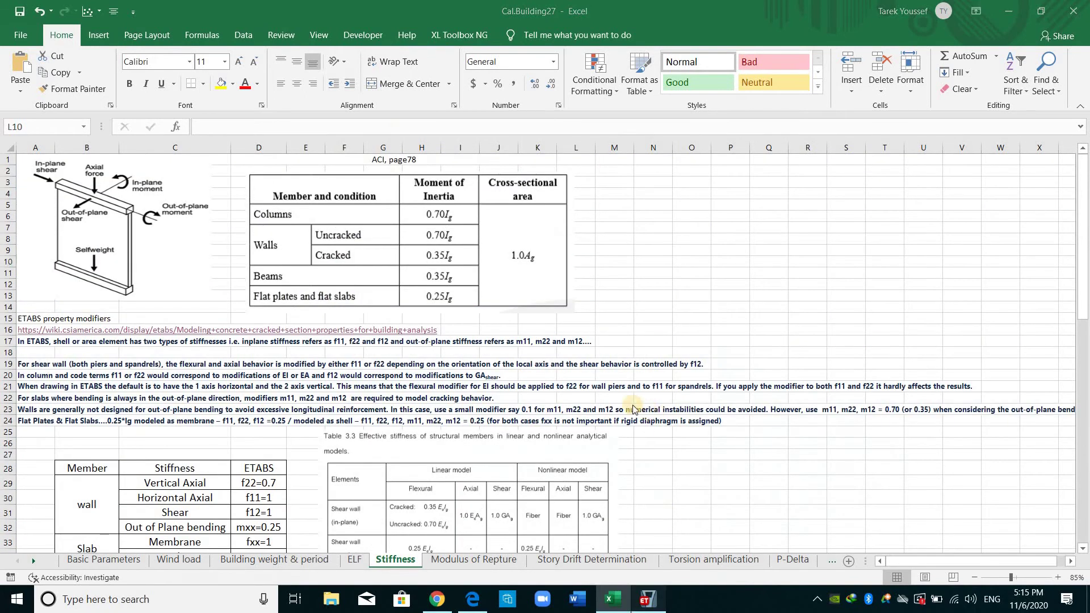
Switch back to ETABS and close the wall stiffness modification factors and wall property dialogs without changing anything.
{"action": "left_click", "coordinate": [648, 599]}
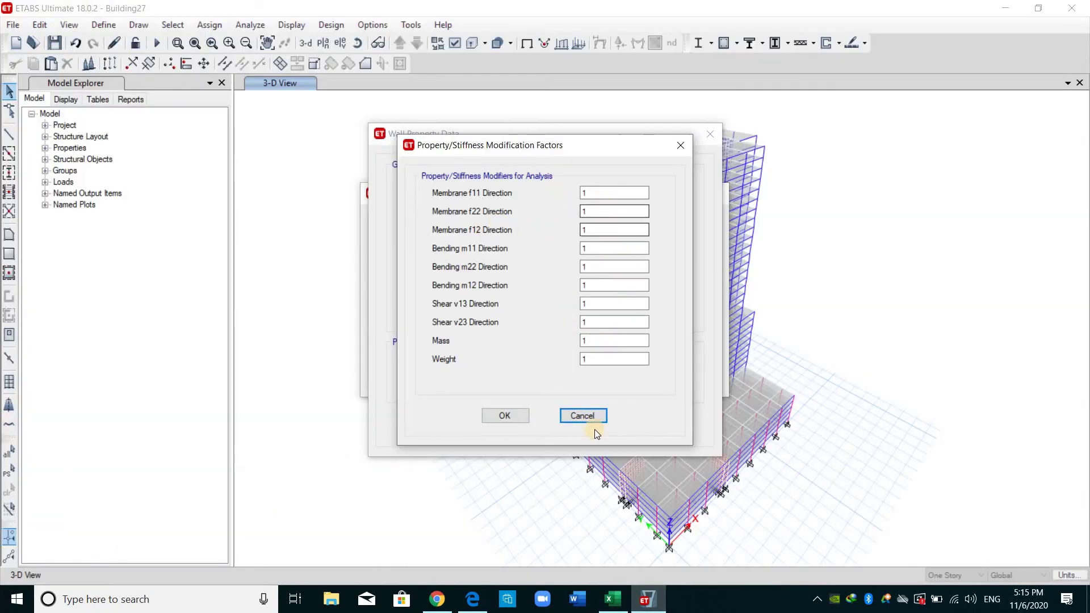
{"action": "left_click", "coordinate": [602, 416]}
{"action": "left_click", "coordinate": [588, 426]}
{"action": "left_click", "coordinate": [618, 364]}
Select all walls by object type and show only the selected objects in the 3-D view.
{"action": "left_click", "coordinate": [173, 25]}
{"action": "left_click", "coordinate": [347, 145]}
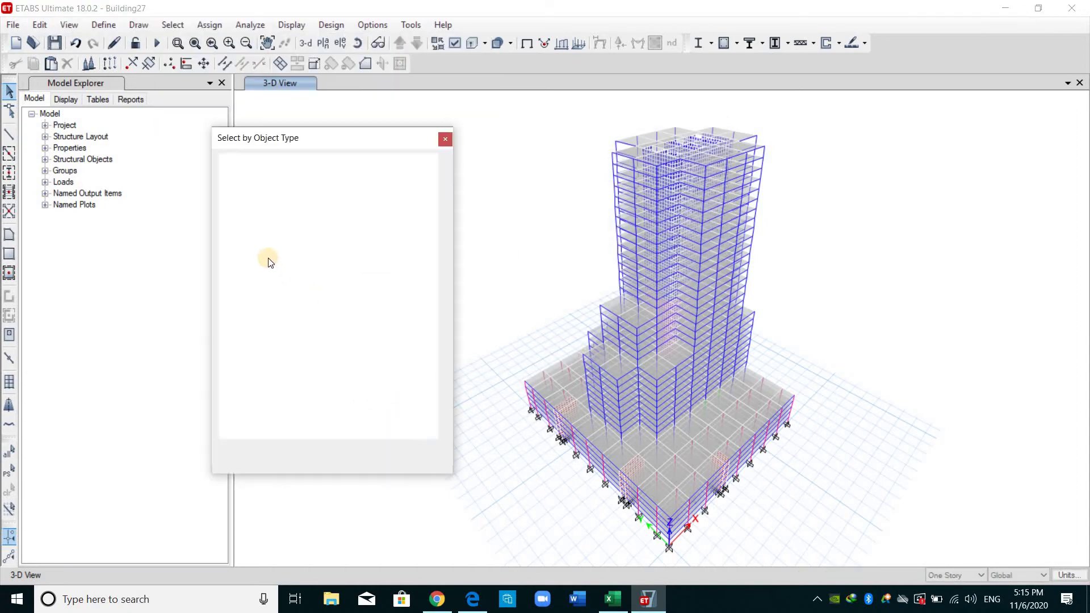
{"action": "left_click", "coordinate": [265, 231]}
{"action": "left_click", "coordinate": [396, 420]}
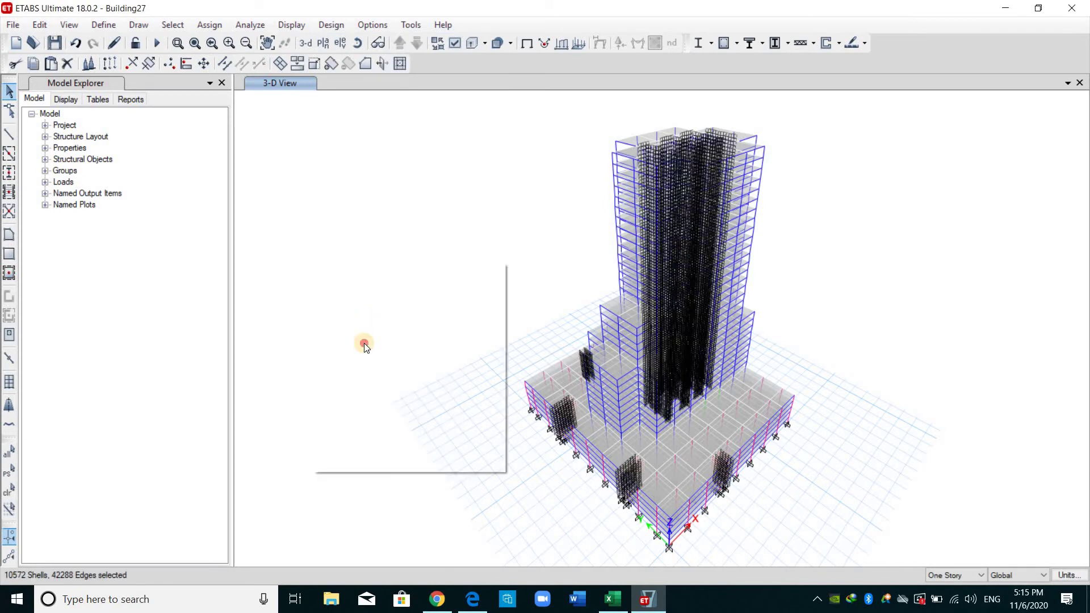
{"action": "right_click", "coordinate": [311, 263]}
{"action": "left_click", "coordinate": [365, 341]}
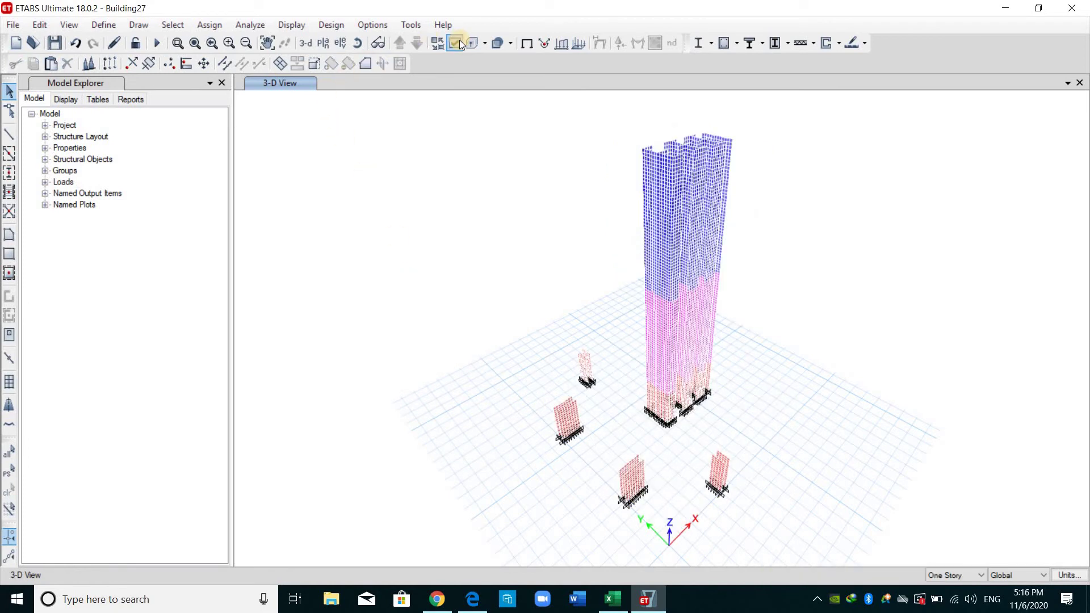
Display the local axes of the shell objects in the 3-D view of the walls.
{"action": "left_click", "coordinate": [455, 42]}
{"action": "left_click", "coordinate": [239, 63]}
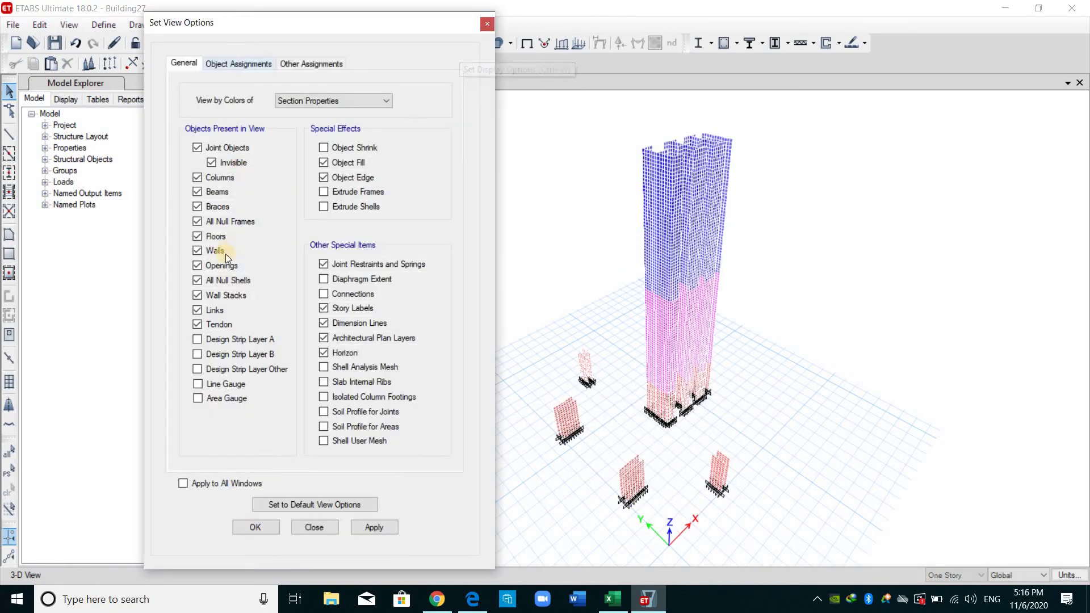
{"action": "left_click", "coordinate": [220, 270]}
{"action": "left_click", "coordinate": [373, 525]}
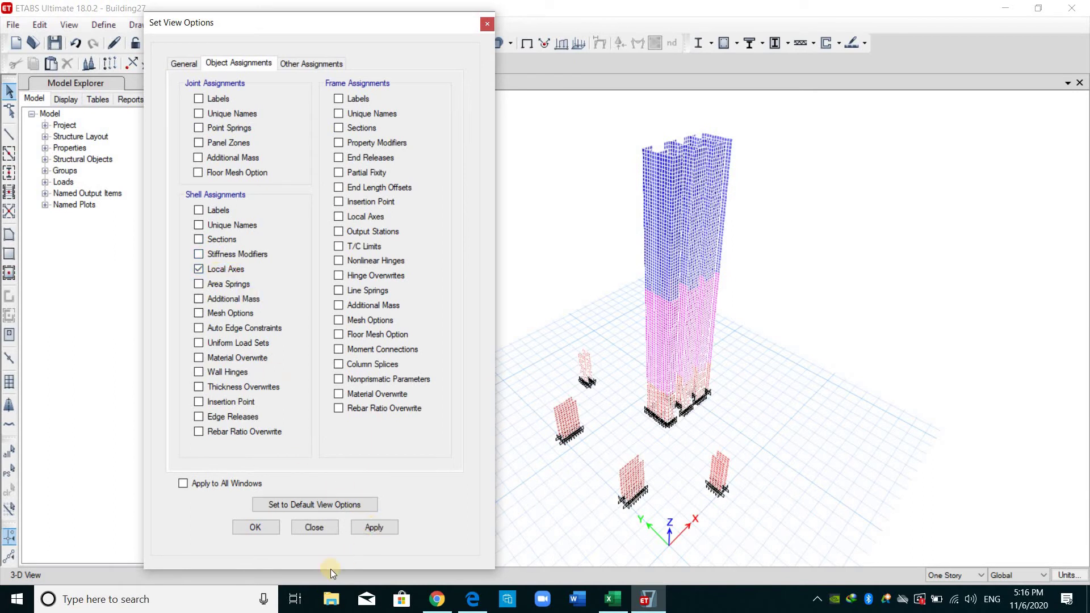
{"action": "left_click", "coordinate": [314, 528]}
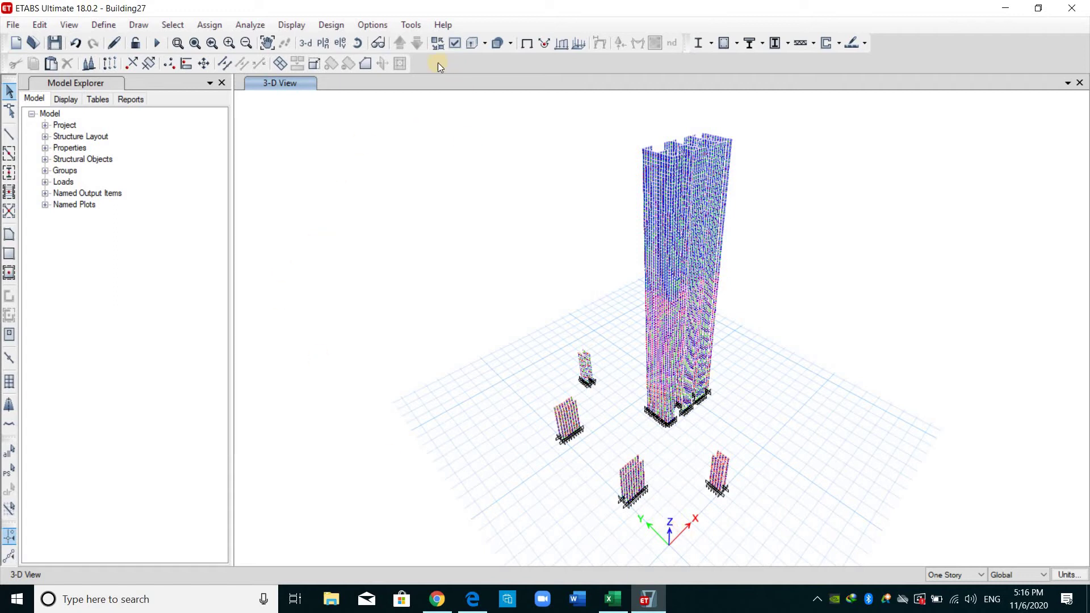
Open the Story2 plan view and zoom in on the pair of vertical walls nearest the origin to inspect their local axes.
{"action": "left_click", "coordinate": [323, 43]}
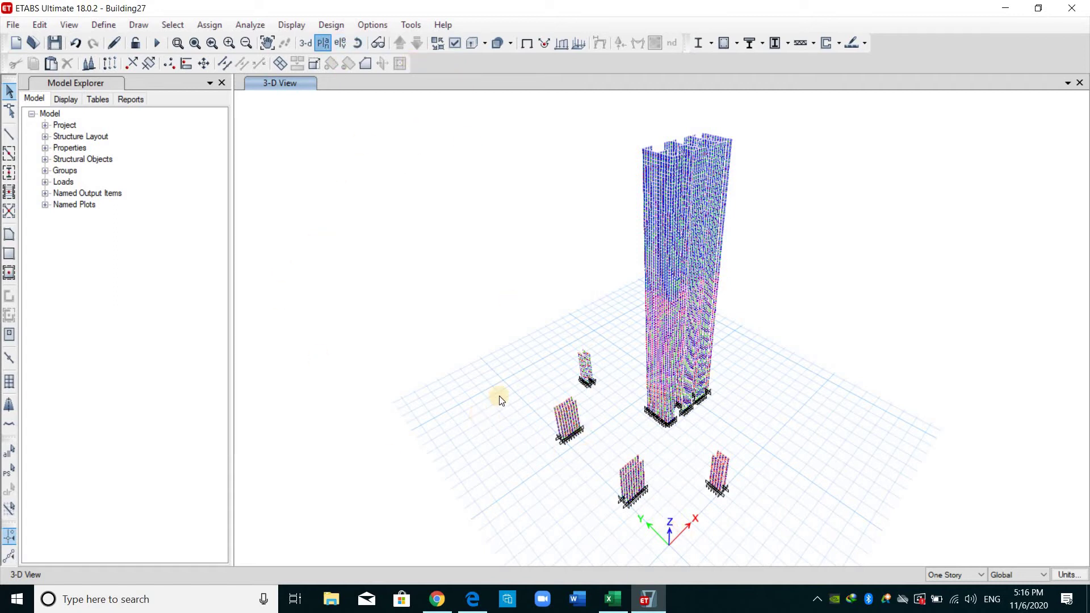
{"action": "scroll", "coordinate": [545, 417], "scroll_direction": "down", "scroll_amount": 6}
{"action": "left_click", "coordinate": [545, 399]}
{"action": "left_click", "coordinate": [605, 466]}
{"action": "left_click", "coordinate": [540, 466]}
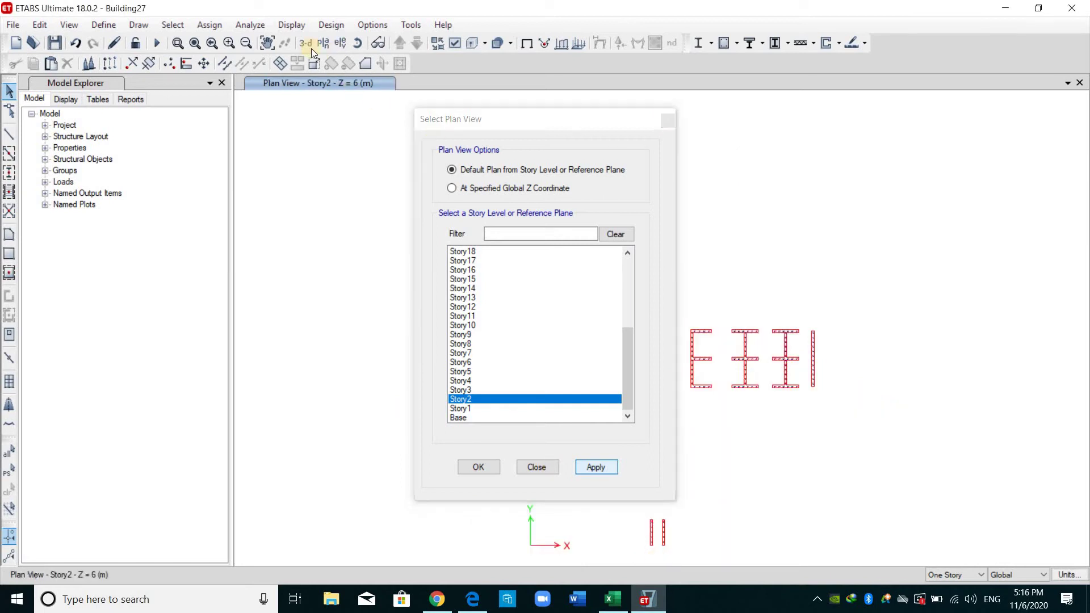
{"action": "left_click", "coordinate": [178, 42]}
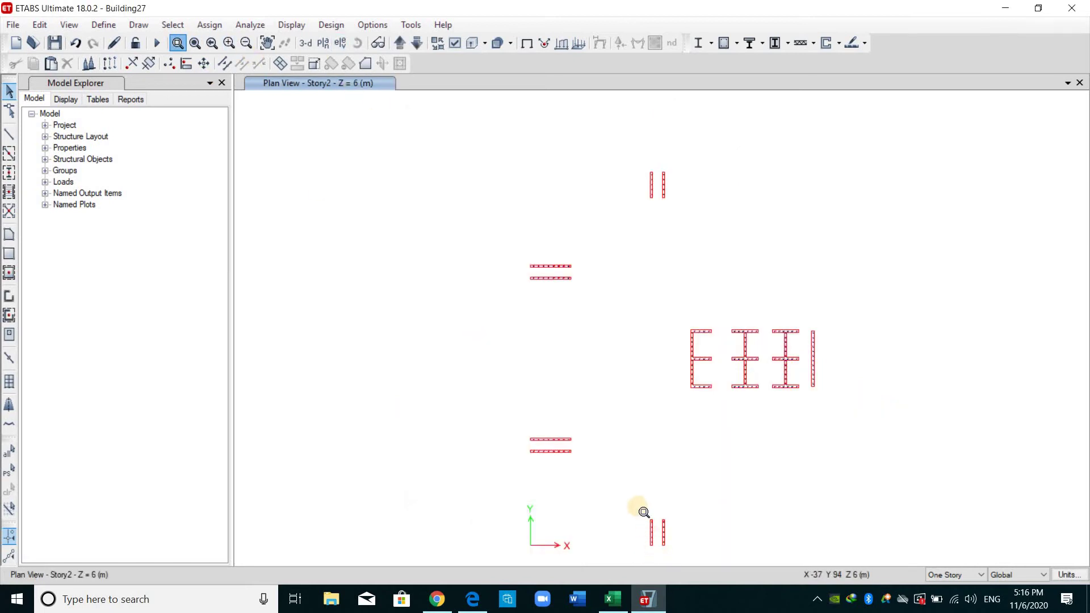
{"action": "left_click_drag", "start_coordinate": [641, 507], "coordinate": [675, 550]}
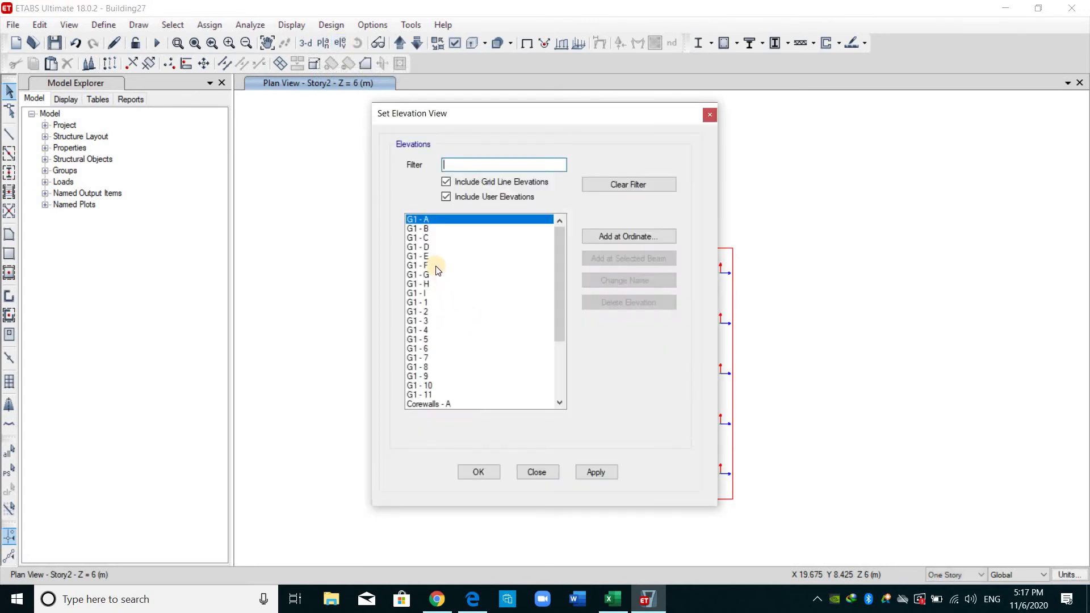
Open elevation view G1 - D and zoom in on the wall at the origin to inspect its local axes.
{"action": "key", "text": "Down"}
{"action": "key", "text": "Down"}
{"action": "key", "text": "Down"}
{"action": "left_click", "coordinate": [580, 475]}
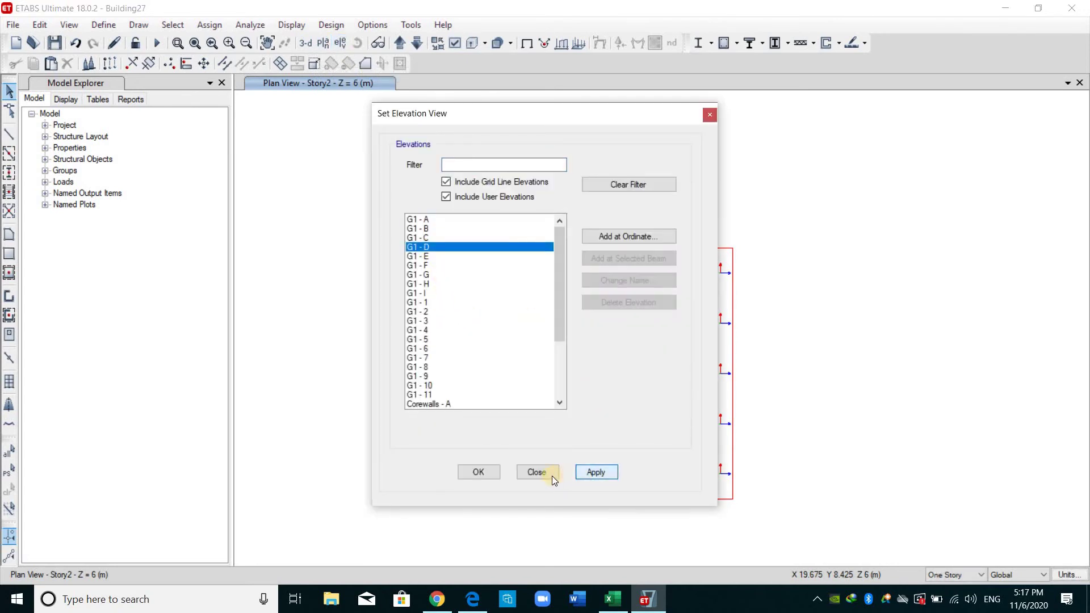
{"action": "left_click", "coordinate": [550, 473]}
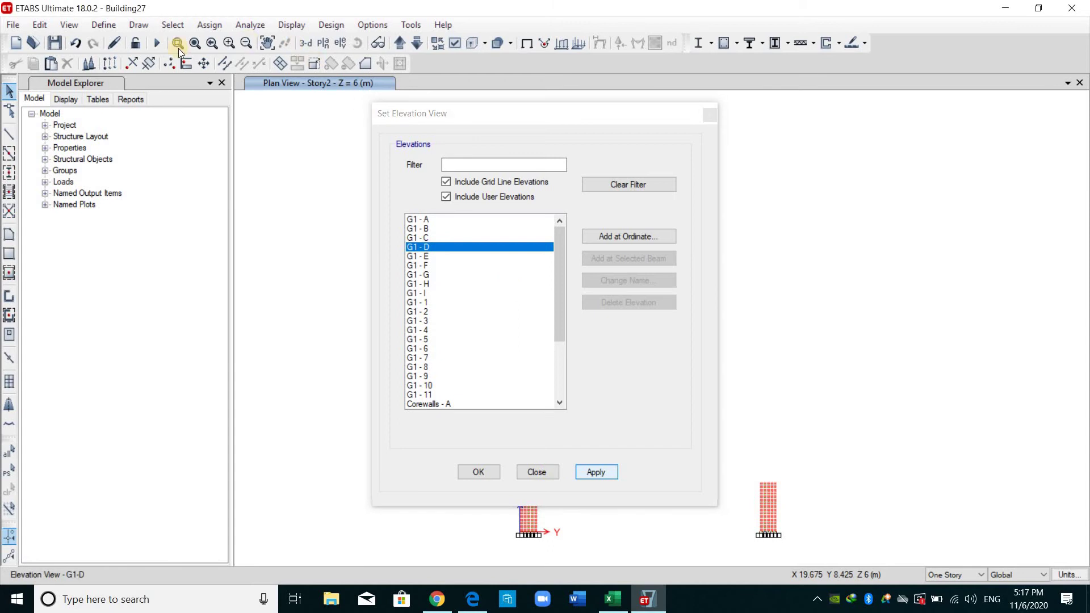
{"action": "key", "text": "F2"}
{"action": "left_click_drag", "start_coordinate": [517, 481], "coordinate": [559, 542]}
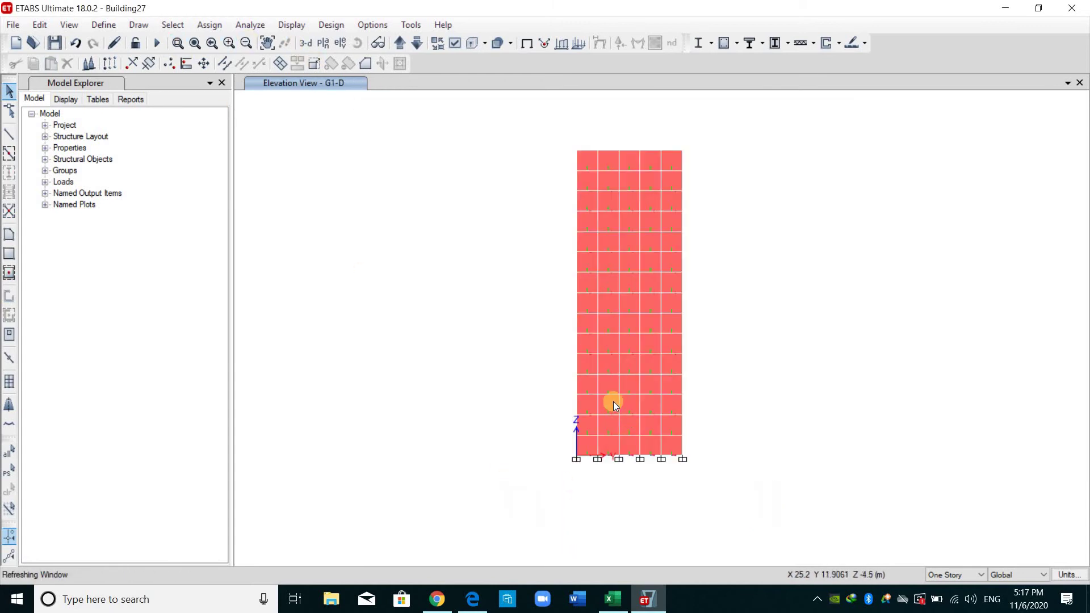
Check the G1-D wall's local axes against the CSI wiki guidance in the browser on axis orientation and f22 for wall piers.
{"action": "scroll", "coordinate": [631, 434], "scroll_direction": "up", "scroll_amount": 2}
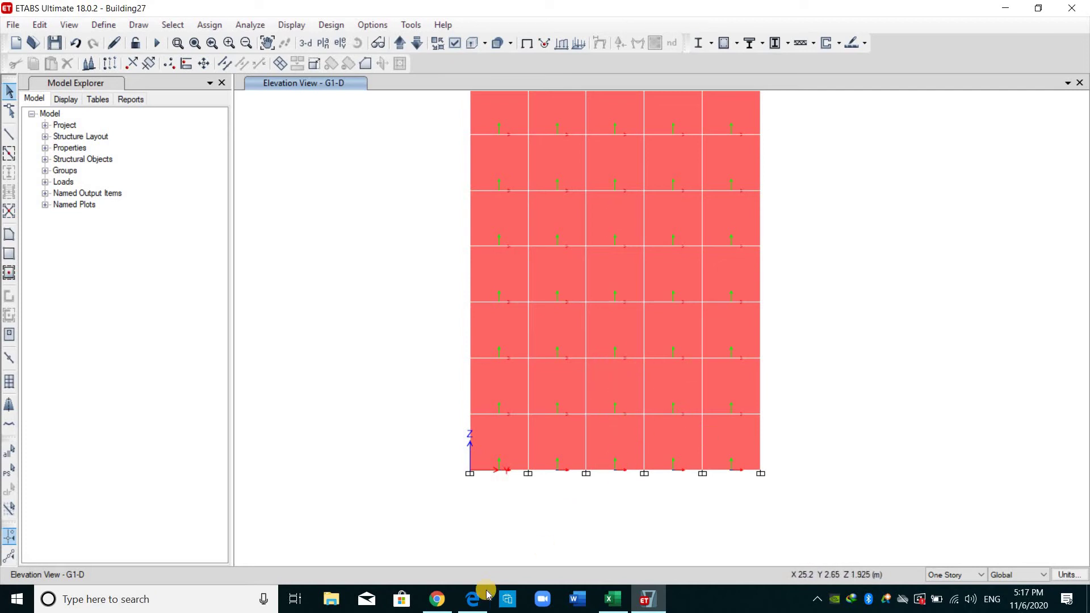
{"action": "key", "text": "alt+Tab"}
{"action": "scroll", "coordinate": [625, 411], "scroll_direction": "down", "scroll_amount": 10}
{"action": "scroll", "coordinate": [570, 340], "scroll_direction": "up", "scroll_amount": 1}
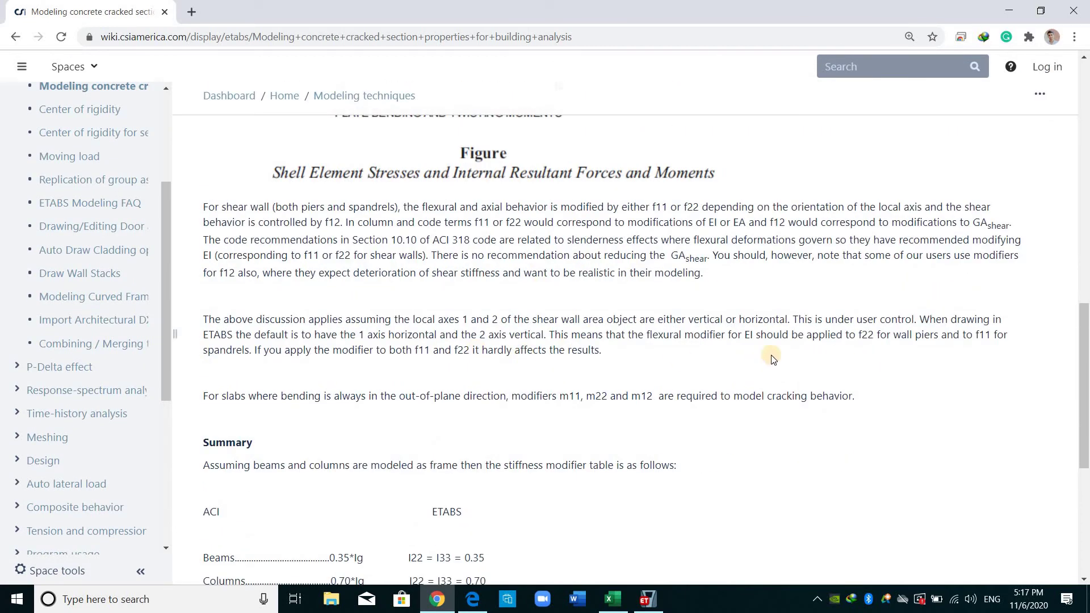
{"action": "mouse_move", "coordinate": [916, 319]}
{"action": "left_mouse_down"}
{"action": "mouse_move", "coordinate": [985, 321]}
{"action": "mouse_move", "coordinate": [289, 336]}
{"action": "mouse_move", "coordinate": [544, 337]}
{"action": "left_mouse_up"}
{"action": "left_click", "coordinate": [479, 337]}
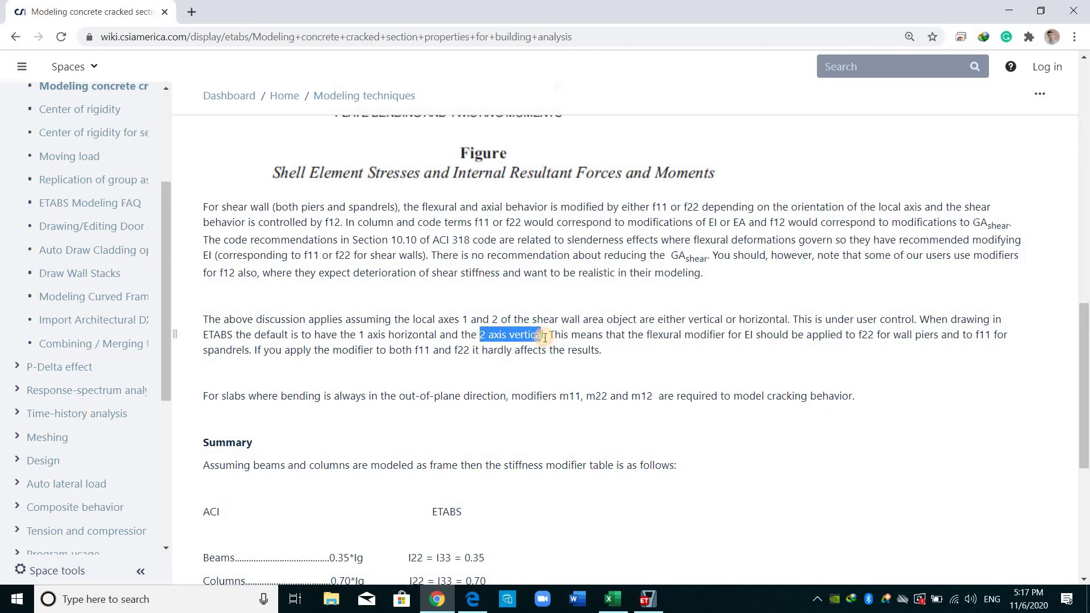
{"action": "left_click", "coordinate": [551, 337]}
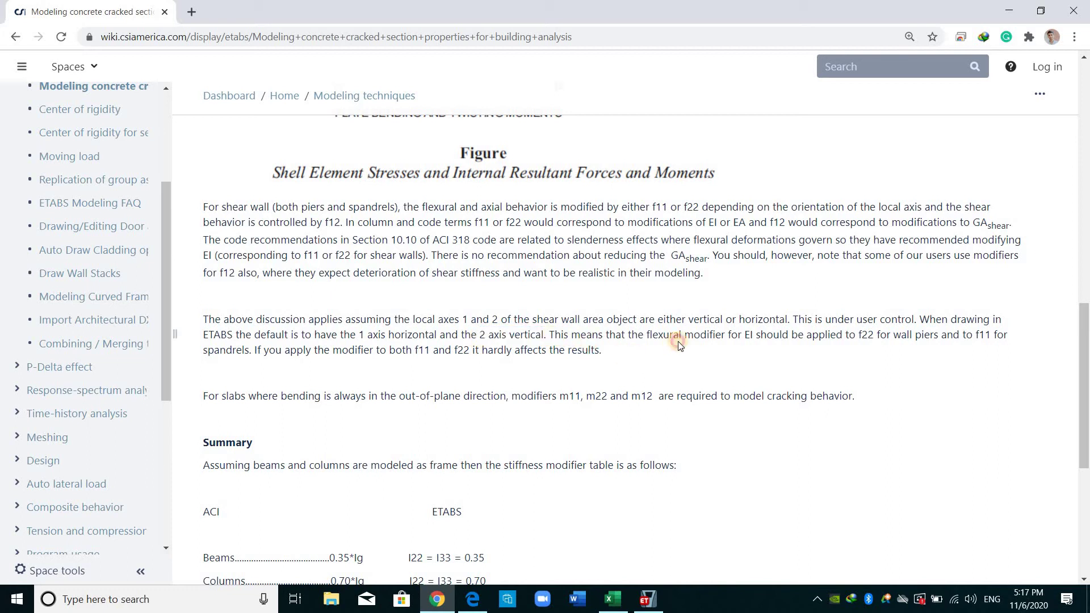
{"action": "left_click_drag", "start_coordinate": [549, 337], "coordinate": [875, 339]}
{"action": "left_click", "coordinate": [521, 339]}
Return to ETABS, restore the 3-D view of the walls and turn off the shell local axes display.
{"action": "left_click", "coordinate": [653, 596]}
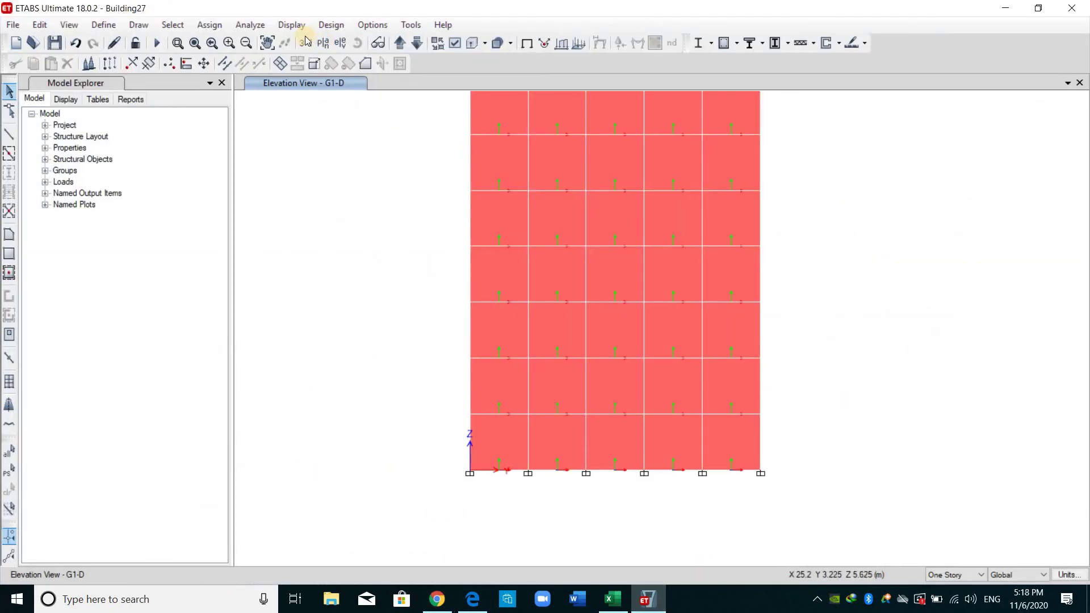
{"action": "left_click", "coordinate": [306, 42]}
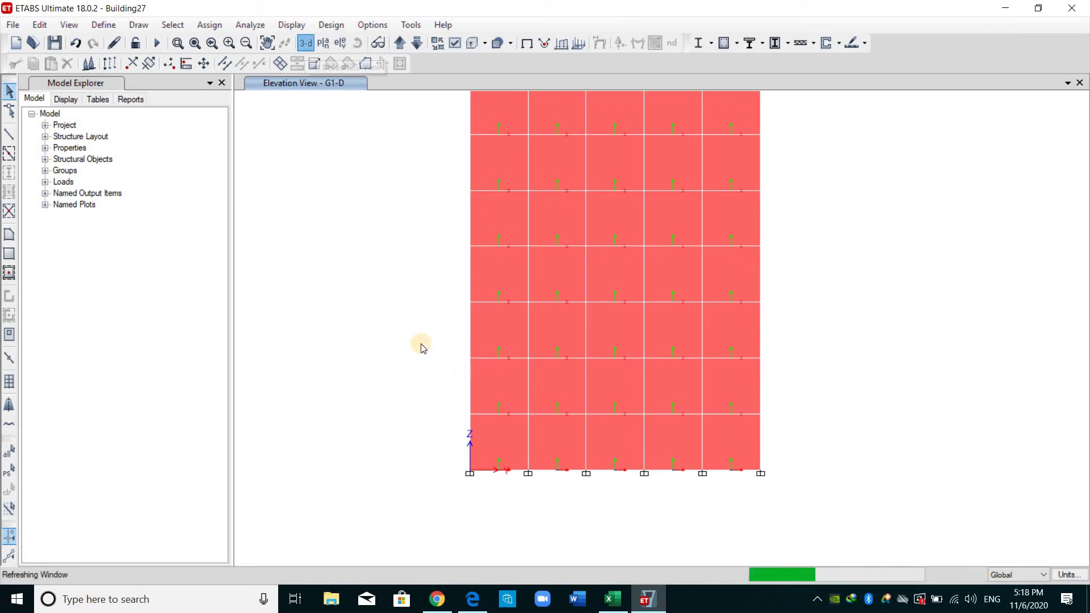
{"action": "left_click", "coordinate": [454, 42]}
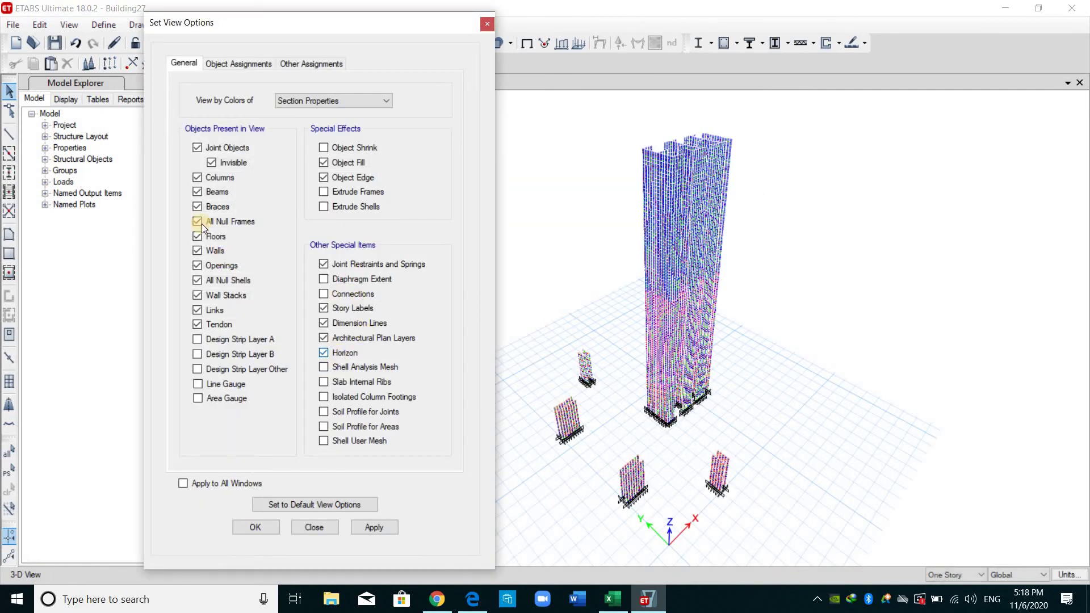
{"action": "key", "text": "ctrl+Tab"}
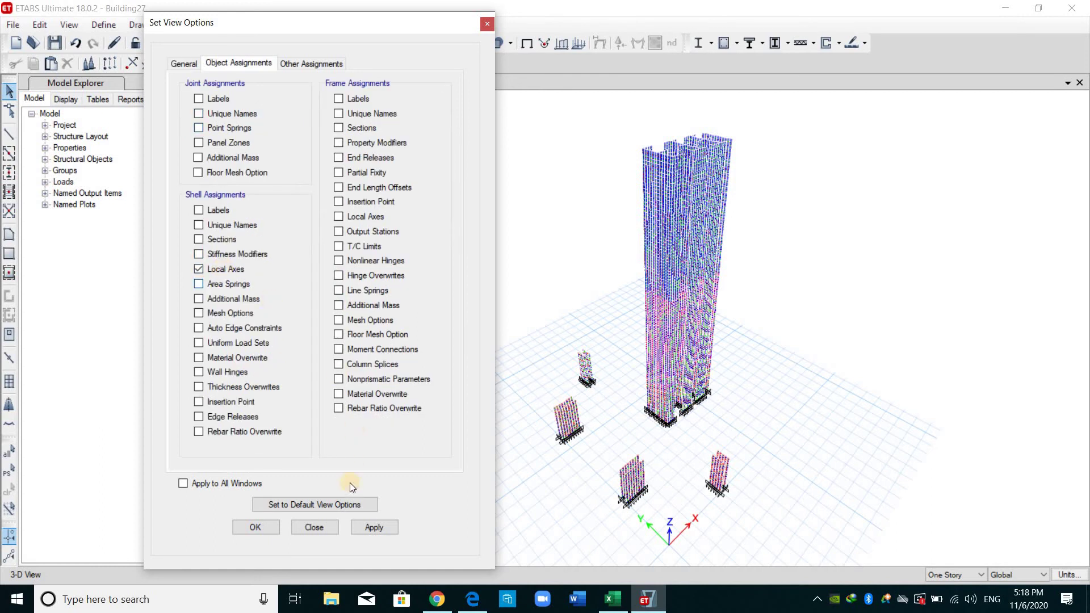
{"action": "left_click", "coordinate": [362, 528]}
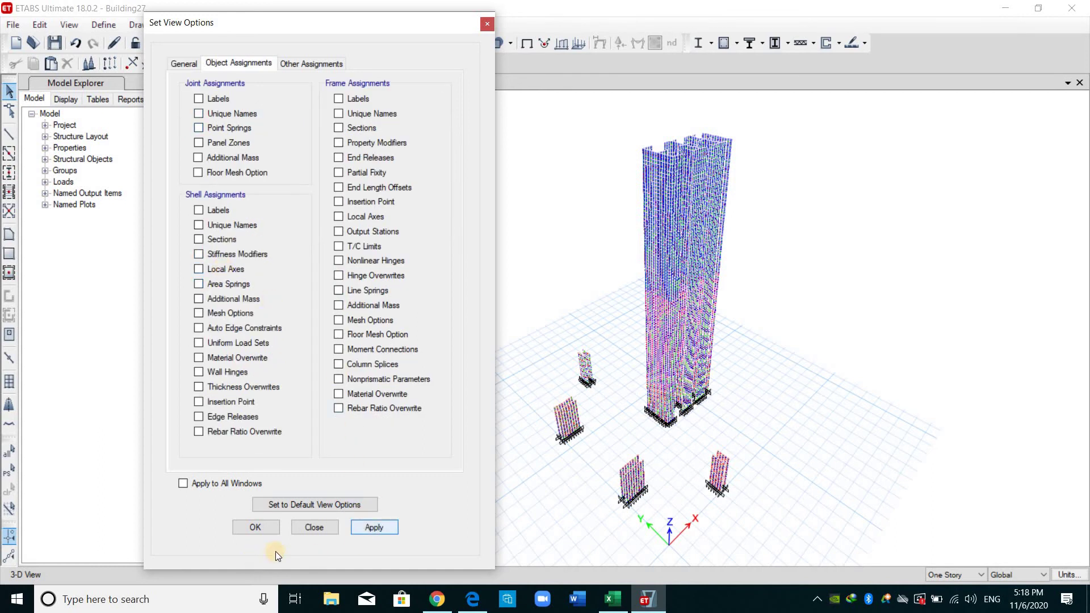
{"action": "left_click", "coordinate": [322, 532]}
Set the stiffness modifiers of the Wall 40 property to 0.7 for membrane f22 and 0.25 for bending m11 and m22.
{"action": "left_click", "coordinate": [103, 25]}
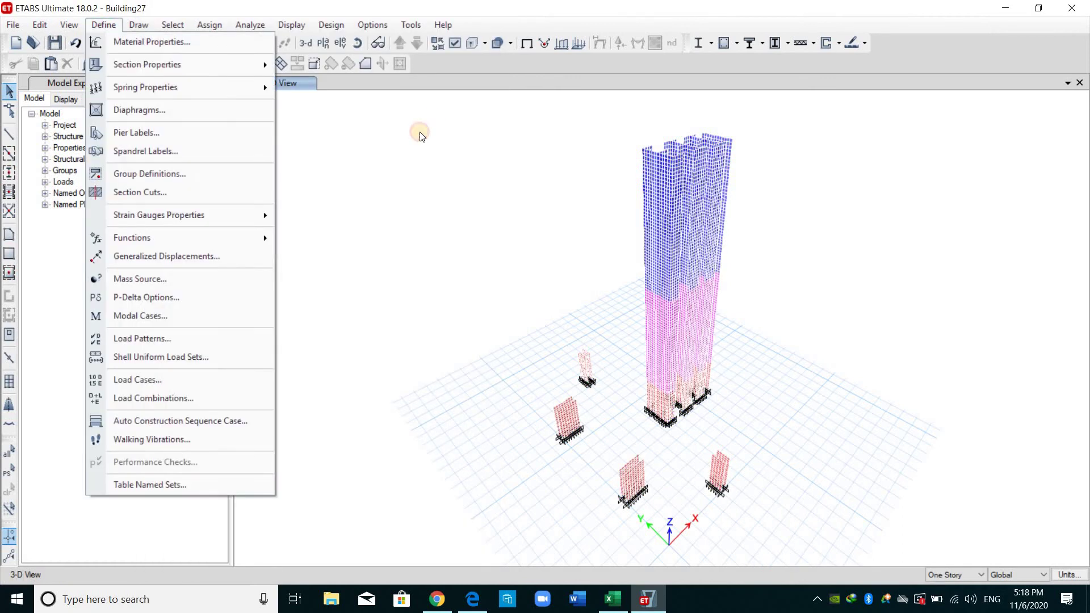
{"action": "mouse_move", "coordinate": [133, 65]}
{"action": "left_click", "coordinate": [406, 143]}
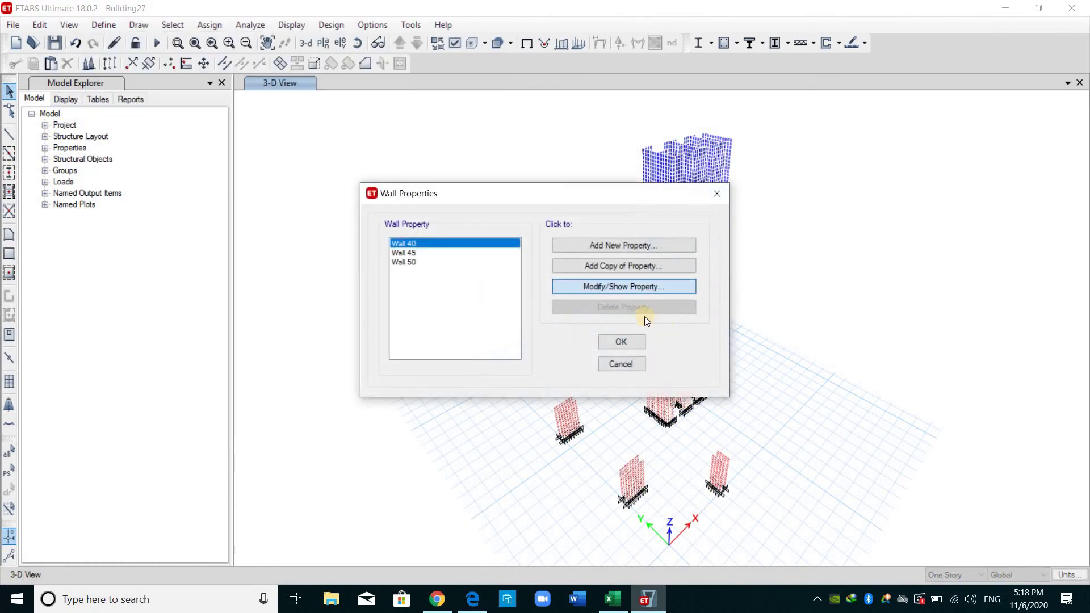
{"action": "left_click", "coordinate": [624, 286]}
{"action": "left_click", "coordinate": [603, 274]}
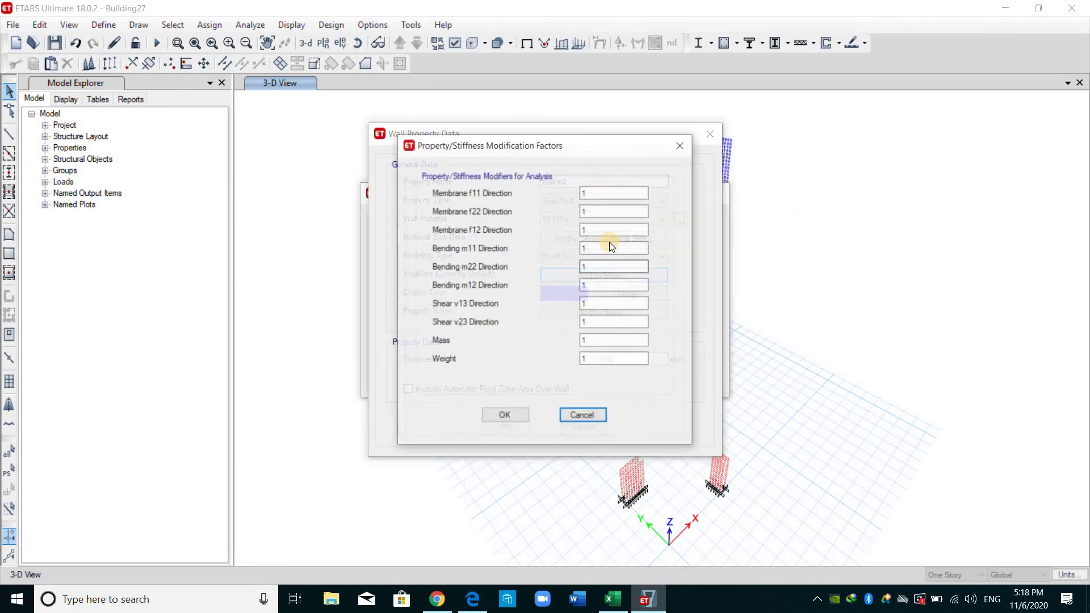
{"action": "key", "text": "Tab"}
{"action": "type", "text": "0.7"}
{"action": "key", "text": "Tab"}
{"action": "key", "text": "Tab"}
{"action": "type", "text": "0.25"}
{"action": "key", "text": "Tab"}
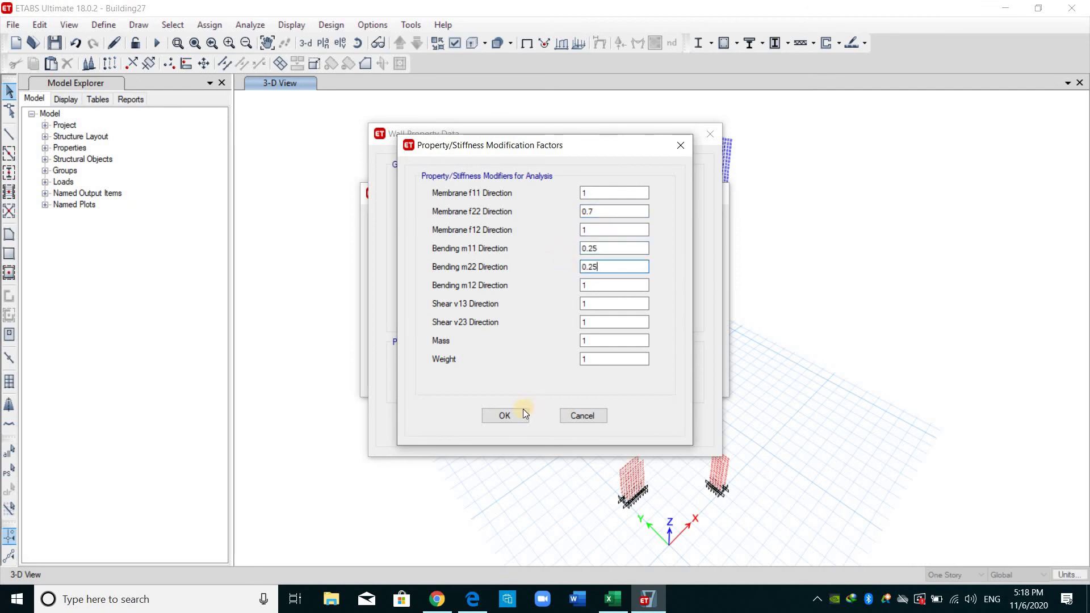
{"action": "left_click", "coordinate": [492, 415]}
{"action": "key", "text": "Return"}
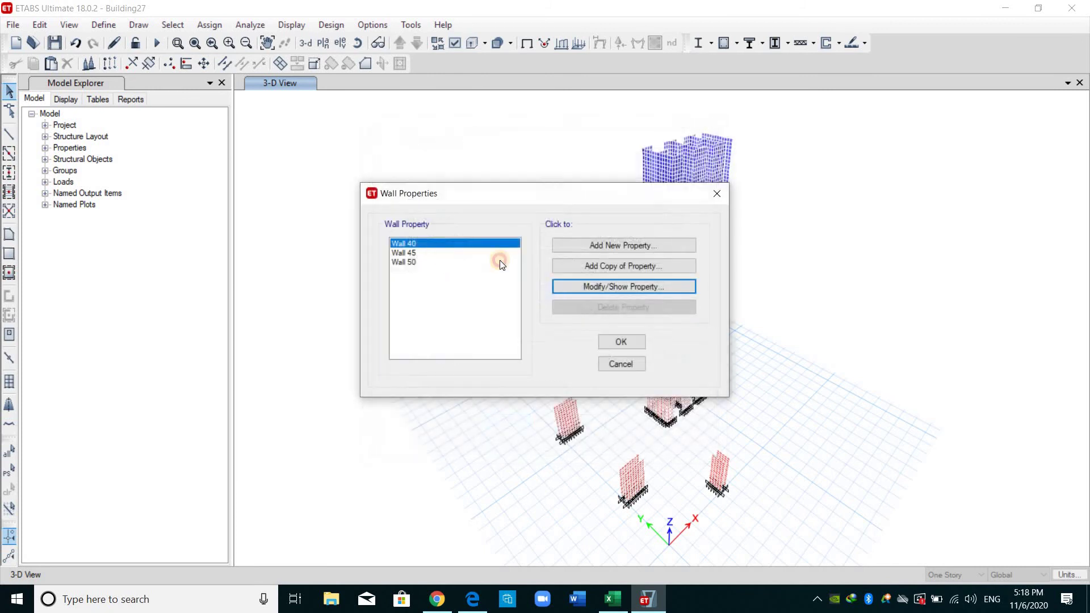
Set Wall 45's bending modifiers m11 and m22 to 0.25 and its membrane f22 modifier to match Wall 40.
{"action": "key", "text": "Up"}
{"action": "left_click", "coordinate": [608, 282]}
{"action": "left_click", "coordinate": [632, 275]}
{"action": "double_click", "coordinate": [589, 249]}
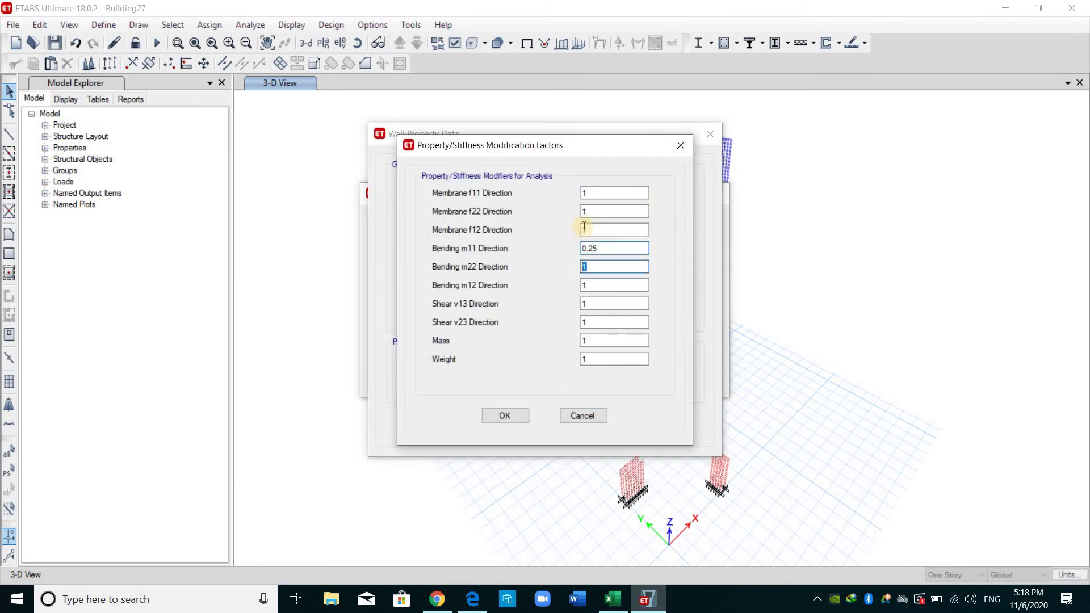
{"action": "key", "text": "ctrl+v"}
{"action": "key", "text": "Tab"}
{"action": "key", "text": "ctrl+v"}
{"action": "left_click_drag", "start_coordinate": [590, 212], "coordinate": [569, 216]}
{"action": "left_click", "coordinate": [520, 428]}
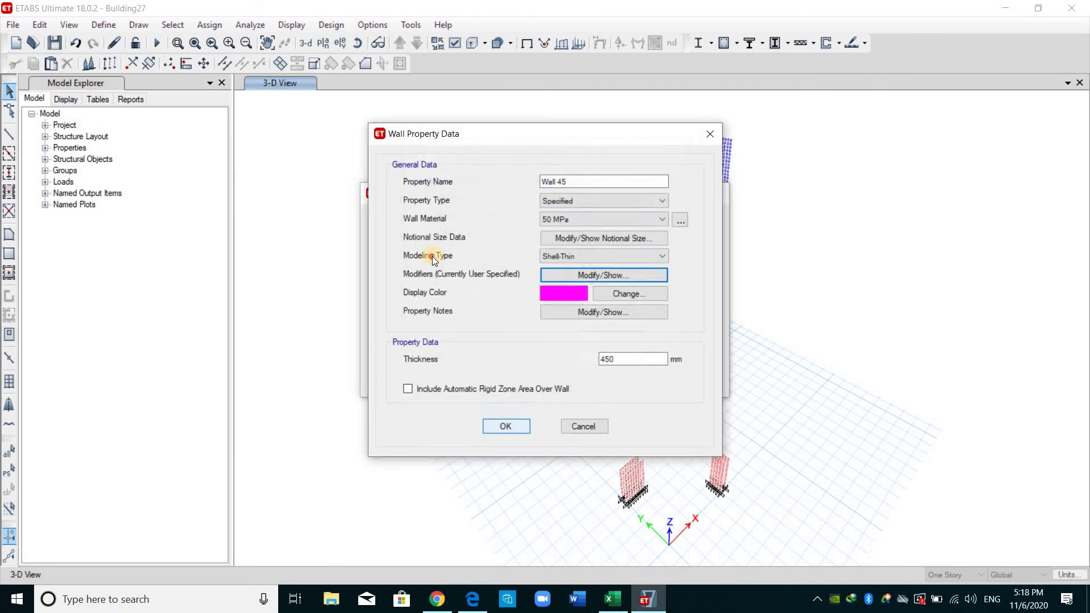
{"action": "key", "text": "Return"}
Set Wall 50's stiffness modifiers to 0.7 for membrane f22 and 0.25 for bending m11, m22 and m12, and accept the wall properties.
{"action": "key", "text": "Down"}
{"action": "left_click", "coordinate": [591, 286]}
{"action": "left_click_drag", "start_coordinate": [591, 212], "coordinate": [543, 216]}
{"action": "type", "text": "0.7"}
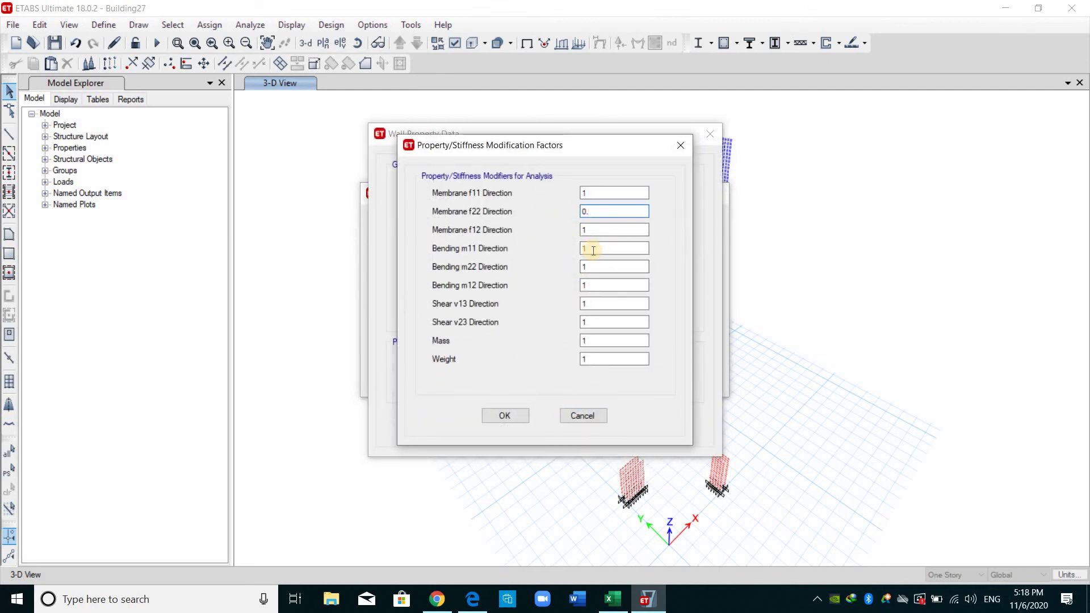
{"action": "key", "text": "Tab"}
{"action": "key", "text": "Tab"}
{"action": "type", "text": "0.25"}
{"action": "key", "text": "Tab"}
{"action": "type", "text": "0.250.25"}
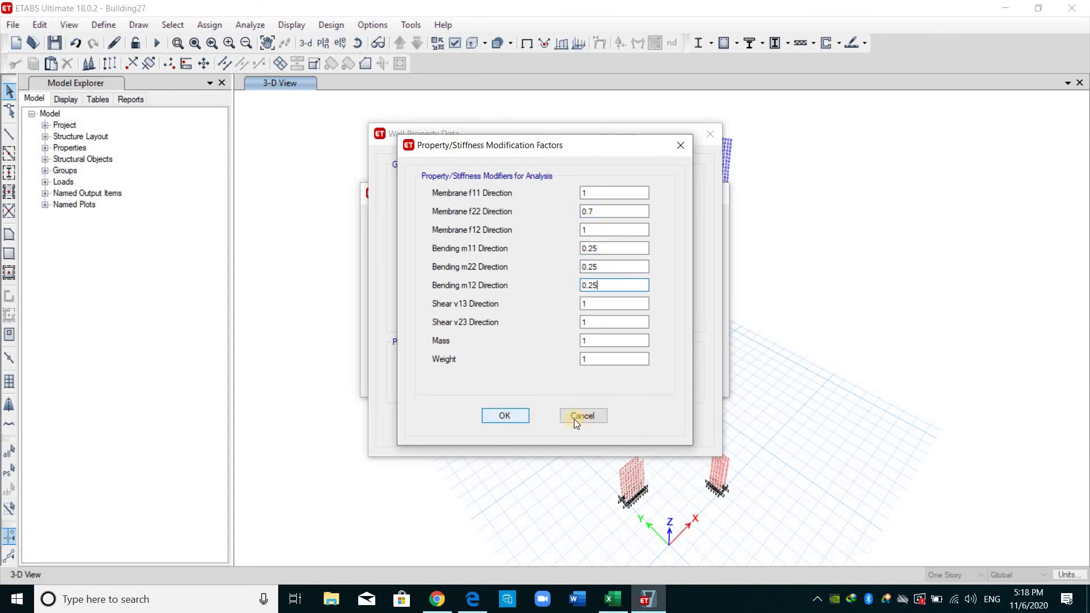
{"action": "left_click", "coordinate": [505, 416]}
{"action": "key", "text": "Return"}
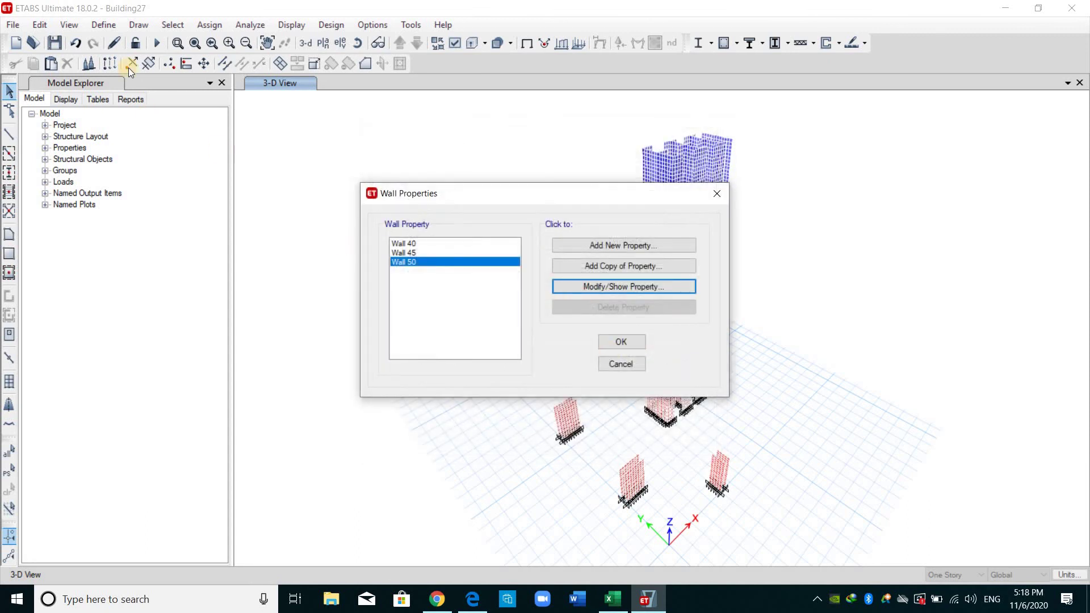
{"action": "key", "text": "Return"}
Set the Slab 250 property's bending modifiers m11, m22 and m12 to 0.25.
{"action": "left_click", "coordinate": [103, 25]}
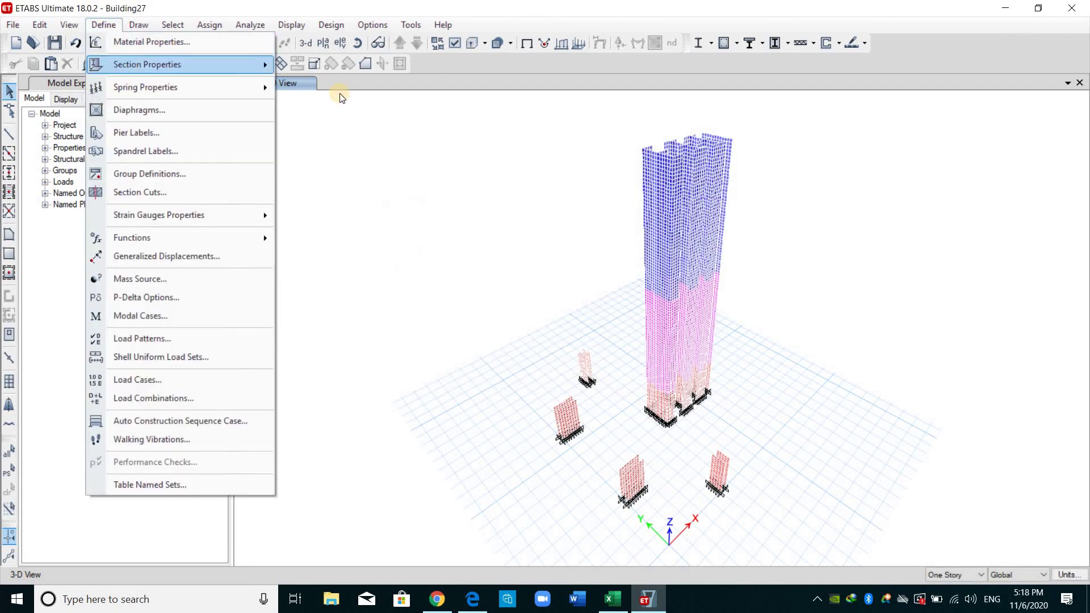
{"action": "mouse_move", "coordinate": [147, 64]}
{"action": "left_click", "coordinate": [331, 107]}
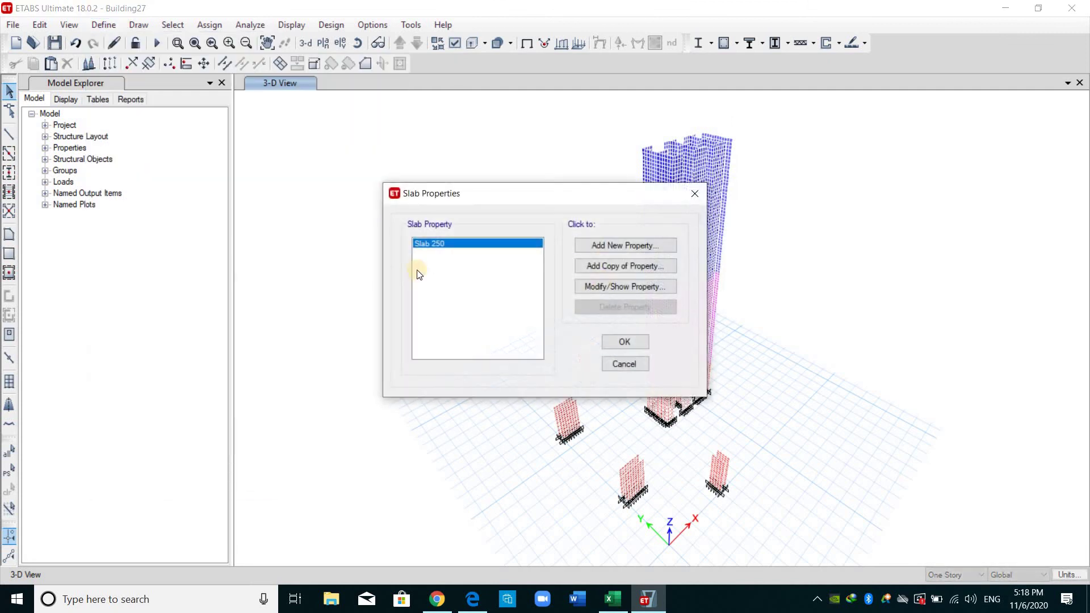
{"action": "left_click", "coordinate": [626, 287]}
{"action": "left_click", "coordinate": [593, 219]}
{"action": "left_click_drag", "start_coordinate": [597, 249], "coordinate": [578, 296]}
{"action": "type", "text": "0.250.25"}
{"action": "key", "text": "Tab"}
{"action": "type", "text": "0.25"}
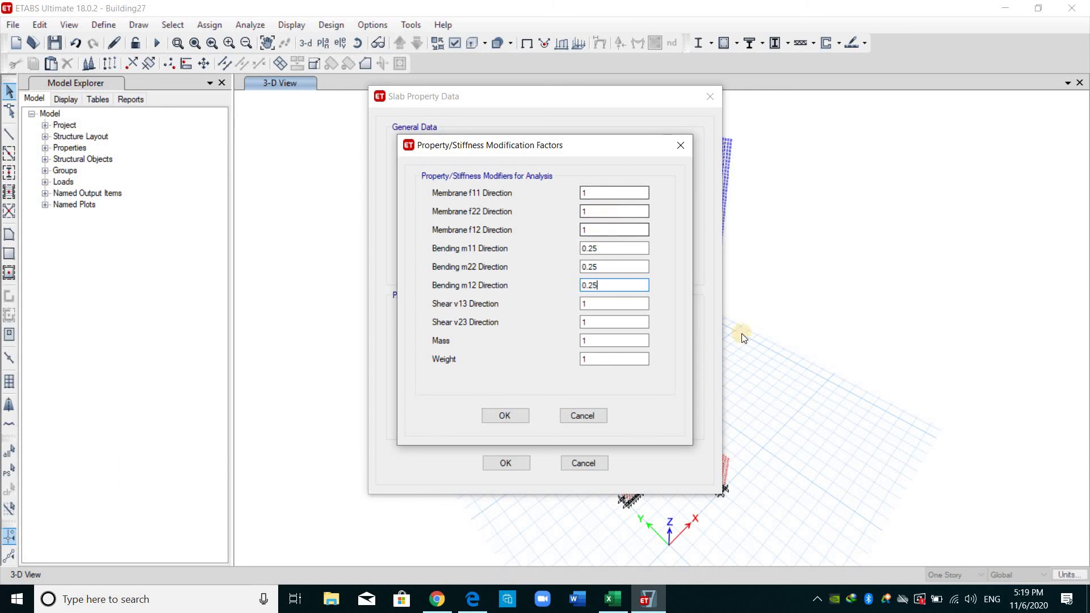
{"action": "left_click", "coordinate": [517, 418]}
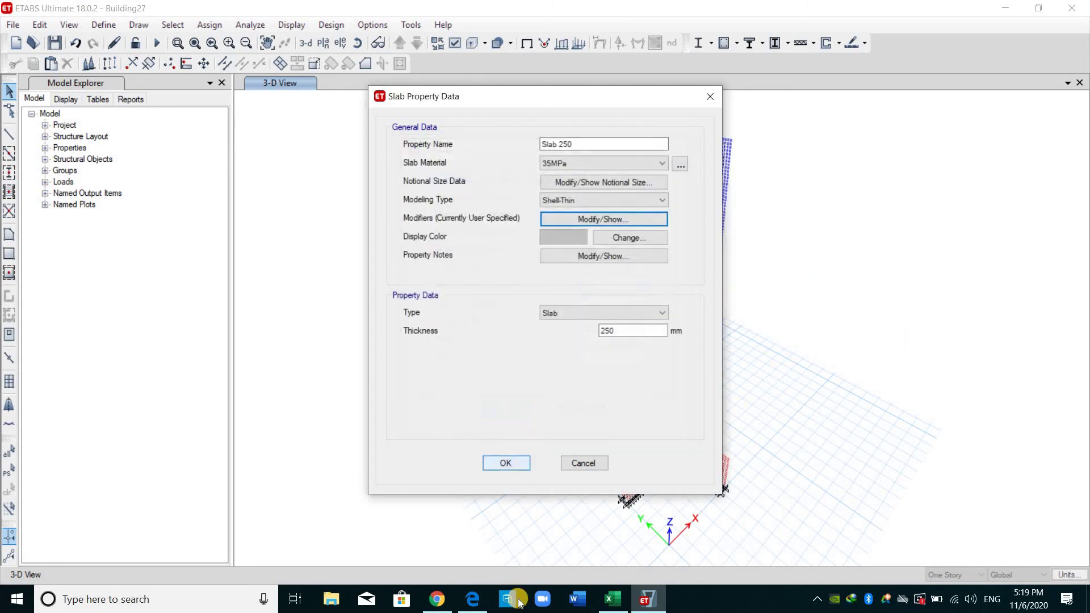
{"action": "left_click", "coordinate": [506, 463]}
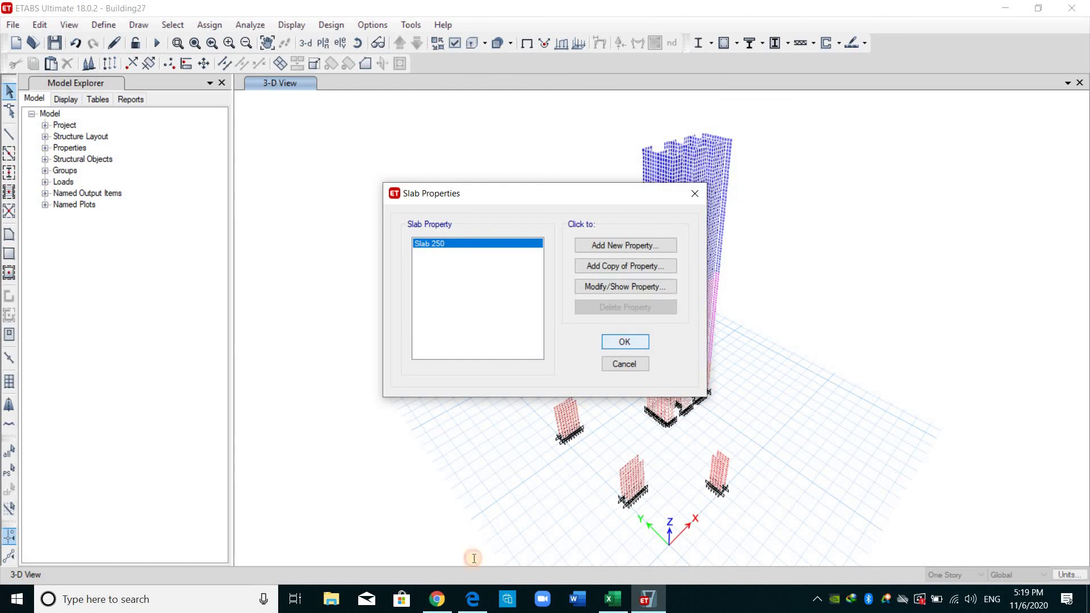
Check the CSI wiki summary in the browser for the flat slab fxx modifiers under a rigid diaphragm, and return to ETABS.
{"action": "left_click", "coordinate": [437, 599]}
{"action": "scroll", "coordinate": [613, 441], "scroll_direction": "down", "scroll_amount": 5}
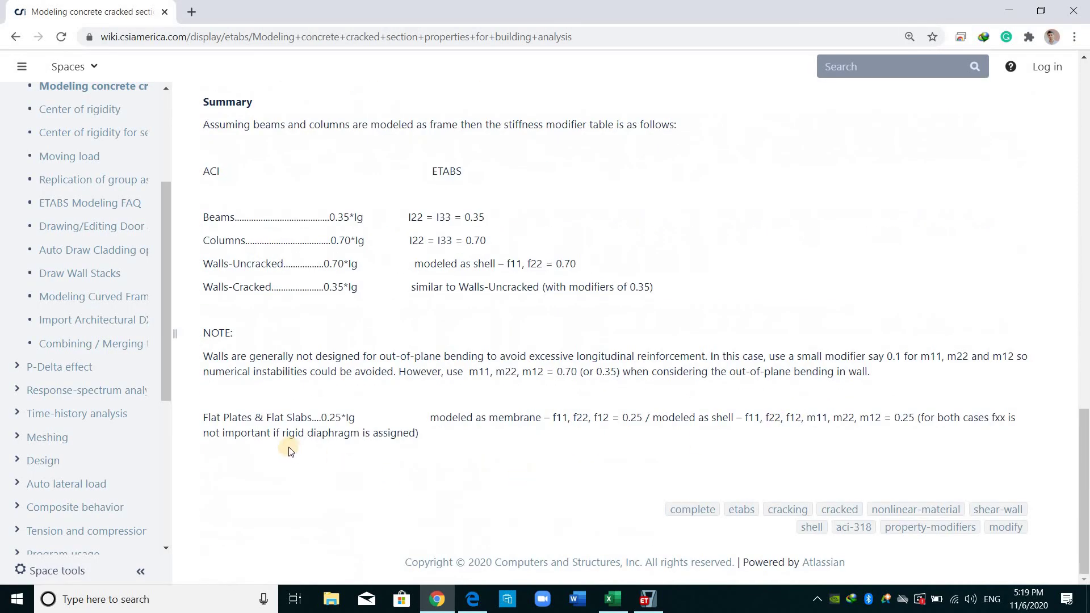
{"action": "double_click", "coordinate": [1003, 418]}
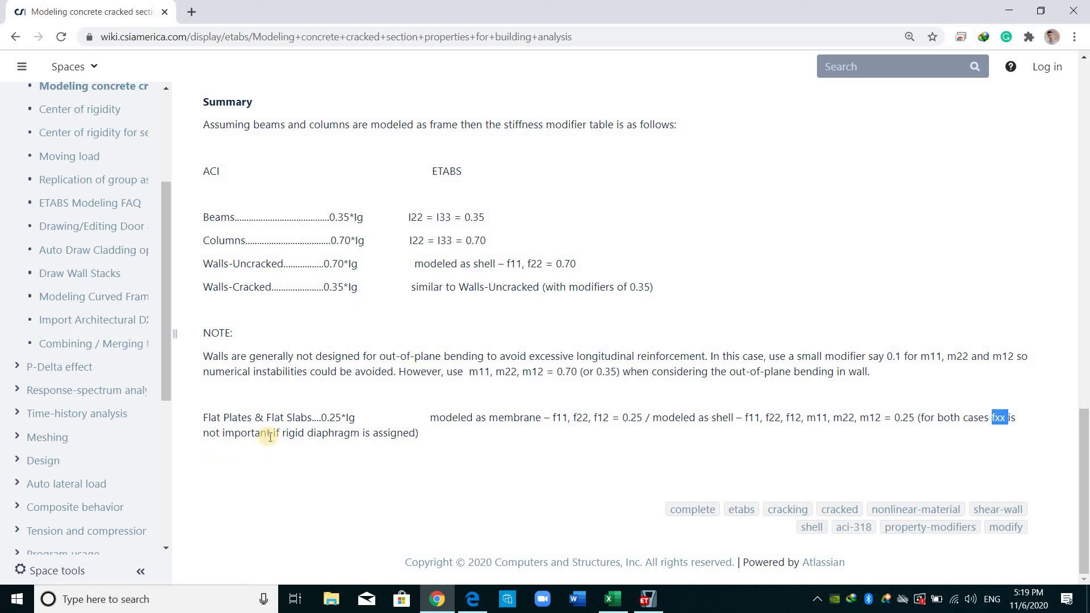
{"action": "left_click", "coordinate": [426, 438]}
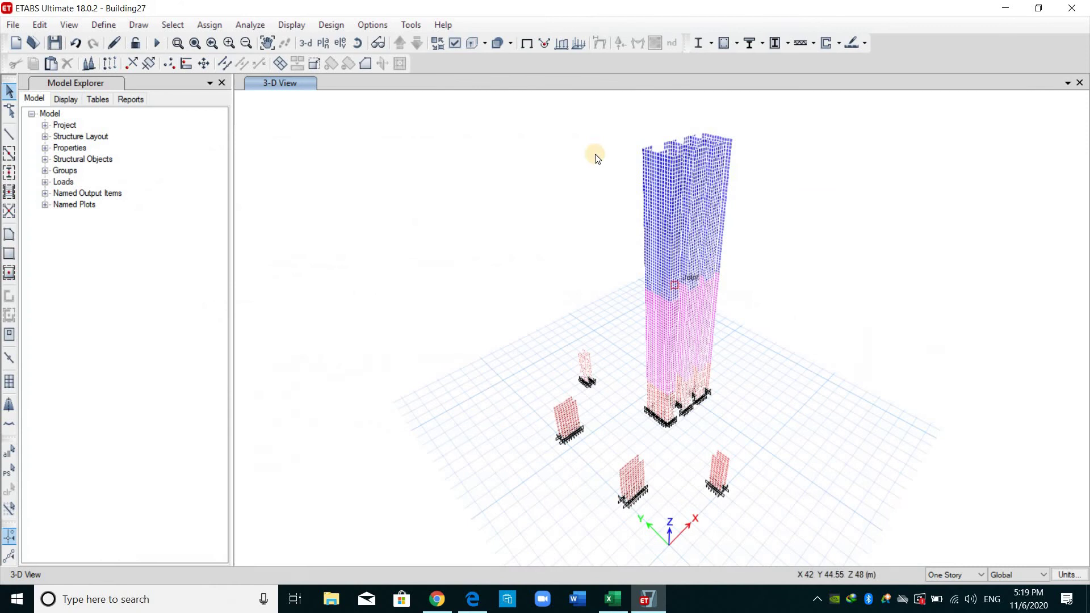
{"action": "left_click", "coordinate": [1009, 10]}
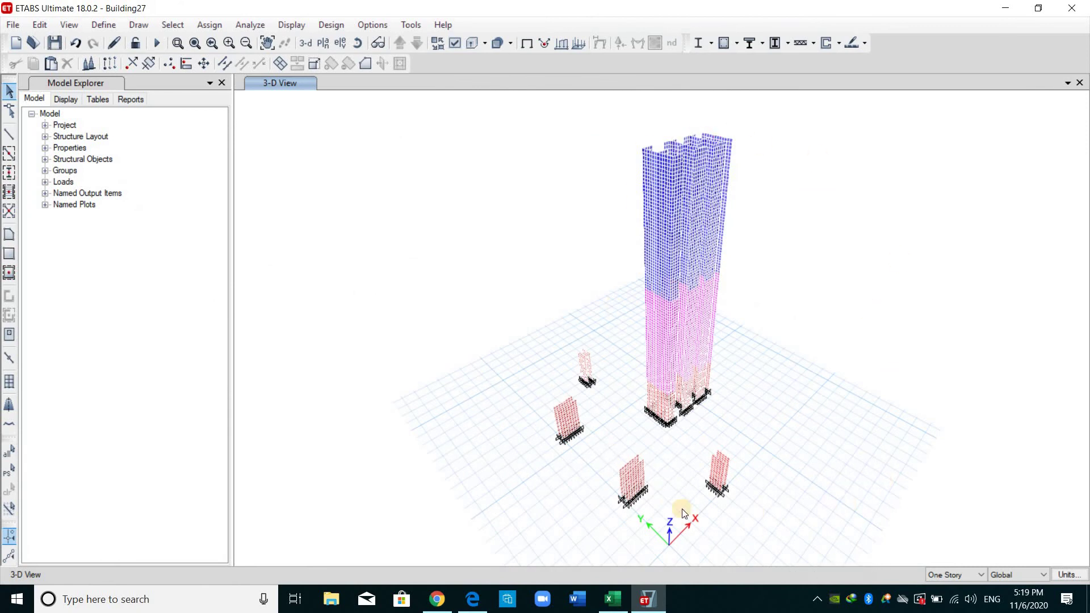